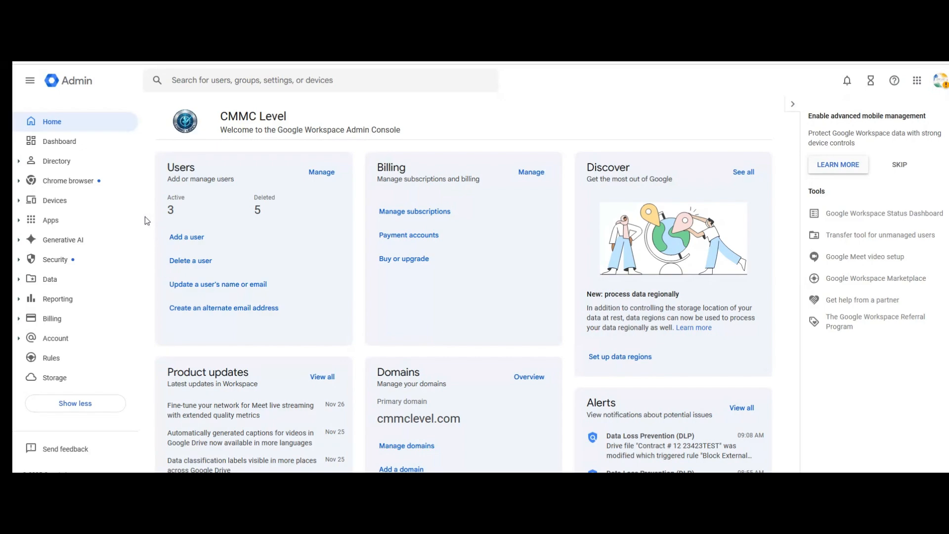
Step: Expand the Security section in the Admin sidebar to list its subpages
{"action": "left_click", "coordinate": [23, 266]}
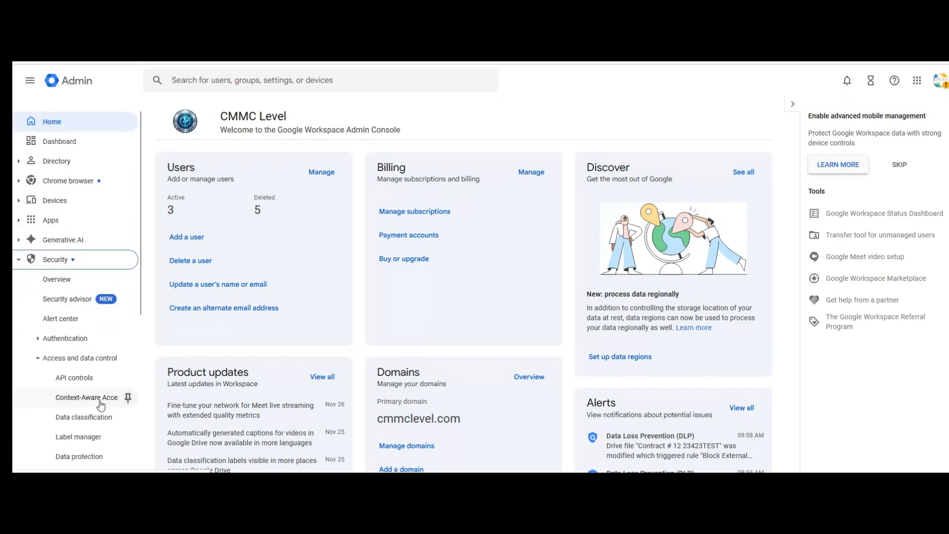
Step: Open Security's Data protection page and view its single detector, 'Sensitive Word list'
{"action": "scroll", "coordinate": [101, 403], "scroll_direction": "down", "scroll_amount": 1}
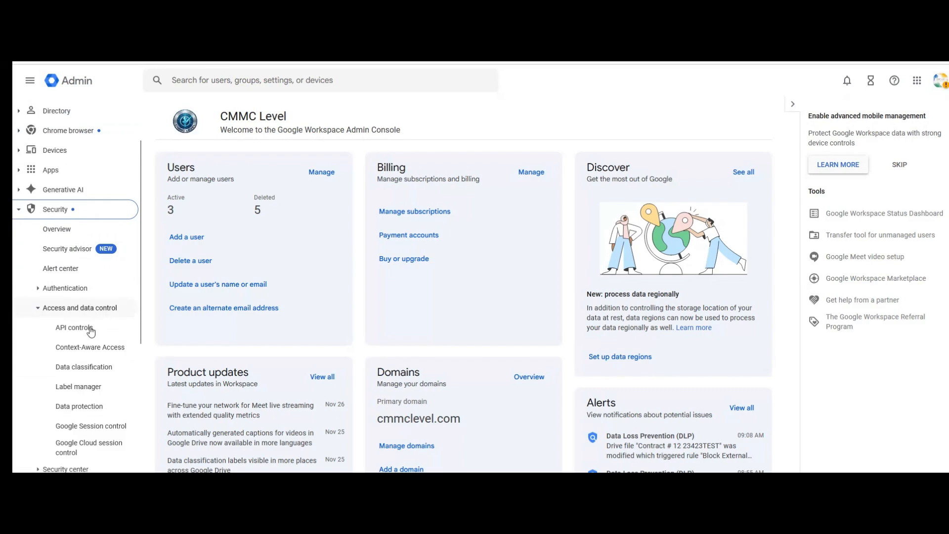
{"action": "left_click", "coordinate": [80, 412]}
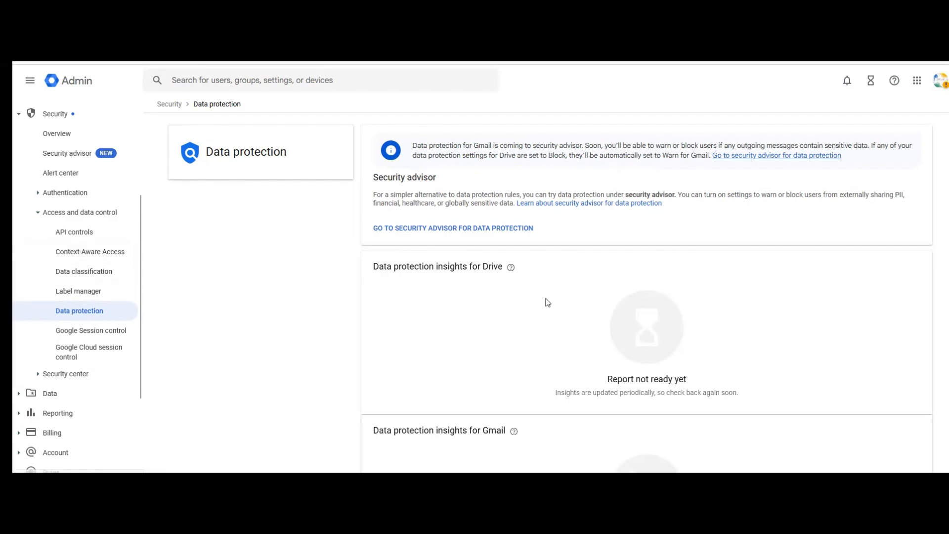
{"action": "scroll", "coordinate": [666, 298], "scroll_direction": "down", "scroll_amount": 5}
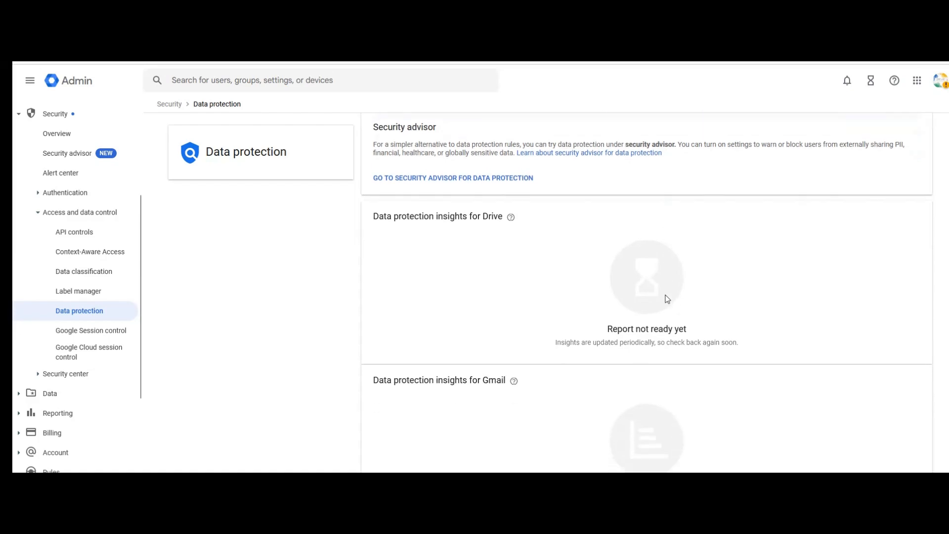
{"action": "scroll", "coordinate": [667, 299], "scroll_direction": "down", "scroll_amount": 3}
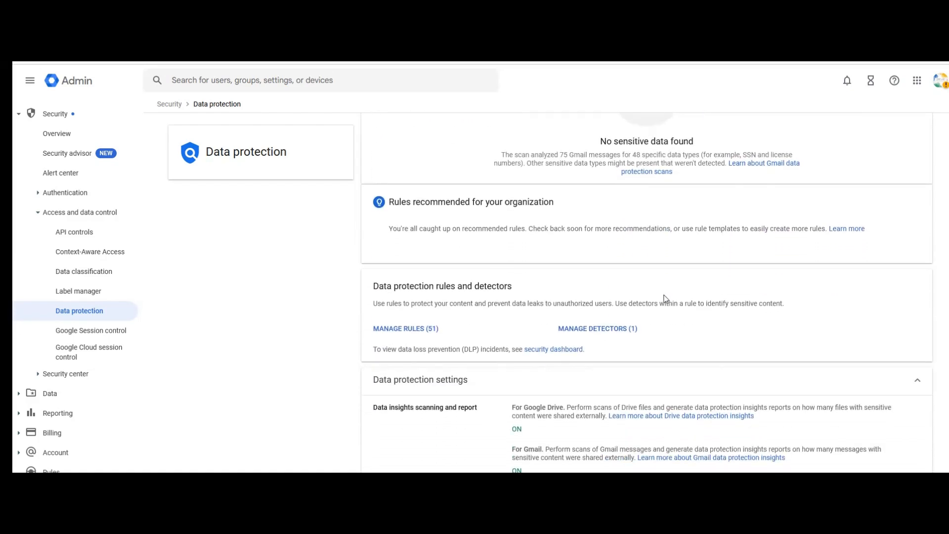
{"action": "left_click", "coordinate": [597, 331]}
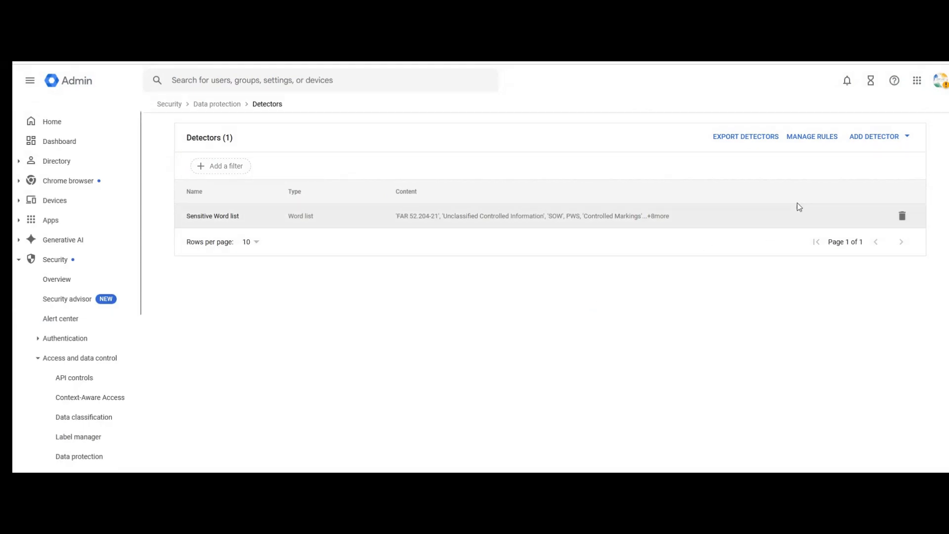
{"action": "left_click", "coordinate": [873, 138]}
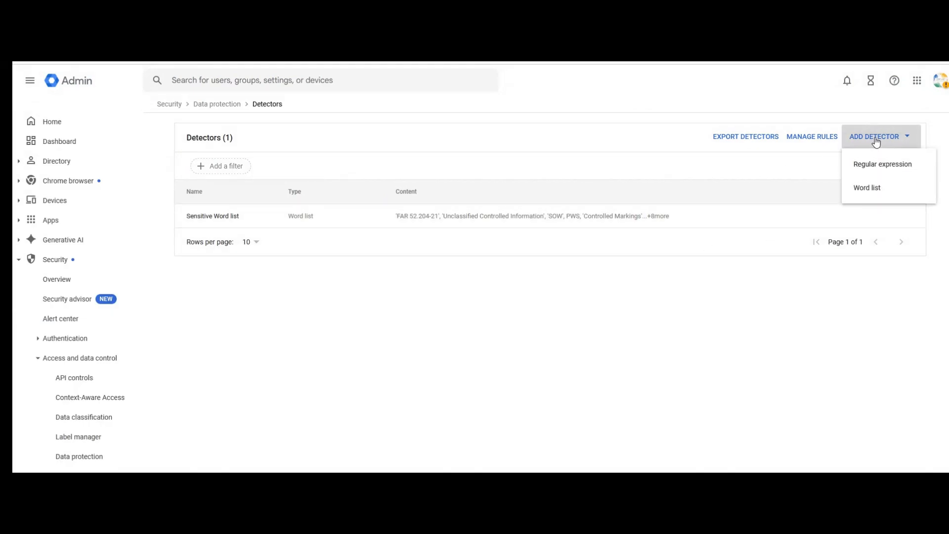
{"action": "left_click", "coordinate": [515, 339]}
{"action": "left_click", "coordinate": [529, 220]}
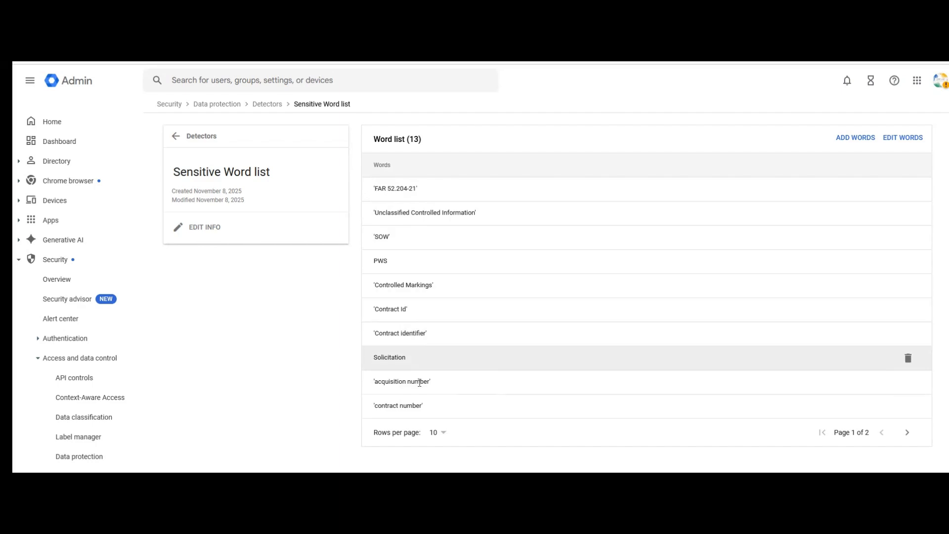
{"action": "left_click", "coordinate": [907, 431]}
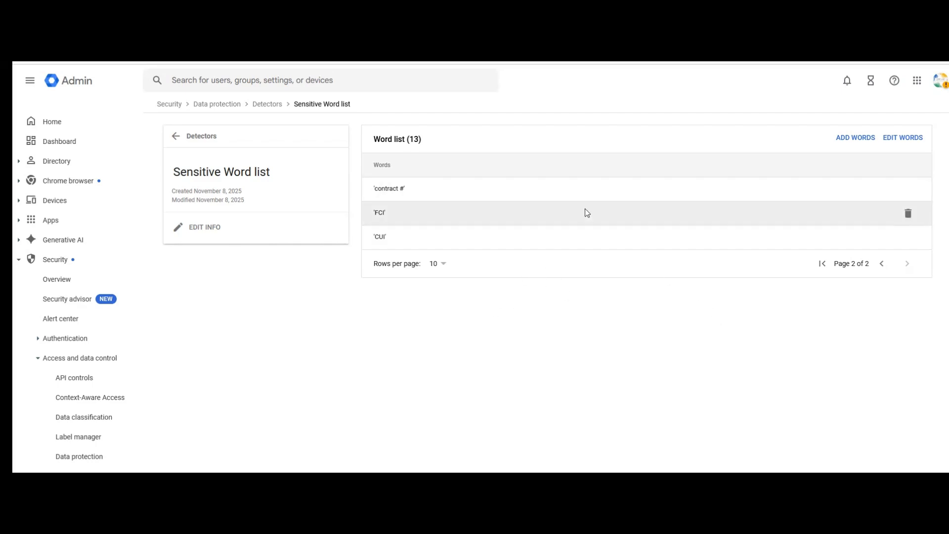
{"action": "left_click", "coordinate": [269, 103]}
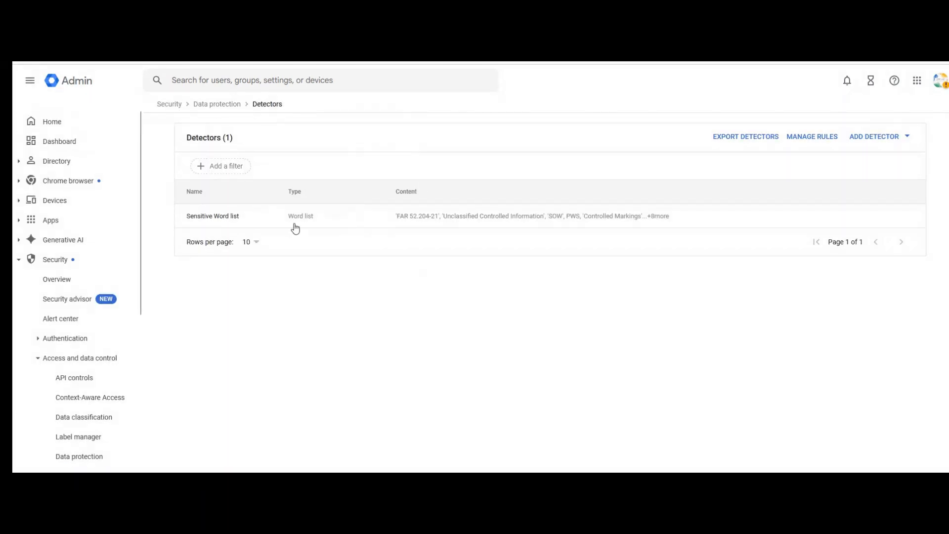
Step: Return to the Data protection overview and open the list of rules
{"action": "left_click", "coordinate": [221, 107]}
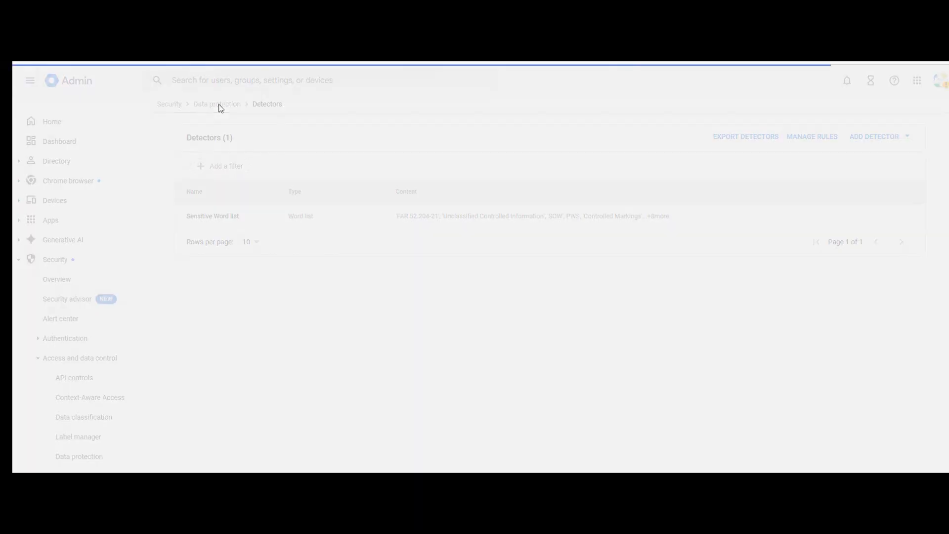
{"action": "scroll", "coordinate": [515, 312], "scroll_direction": "down", "scroll_amount": 8}
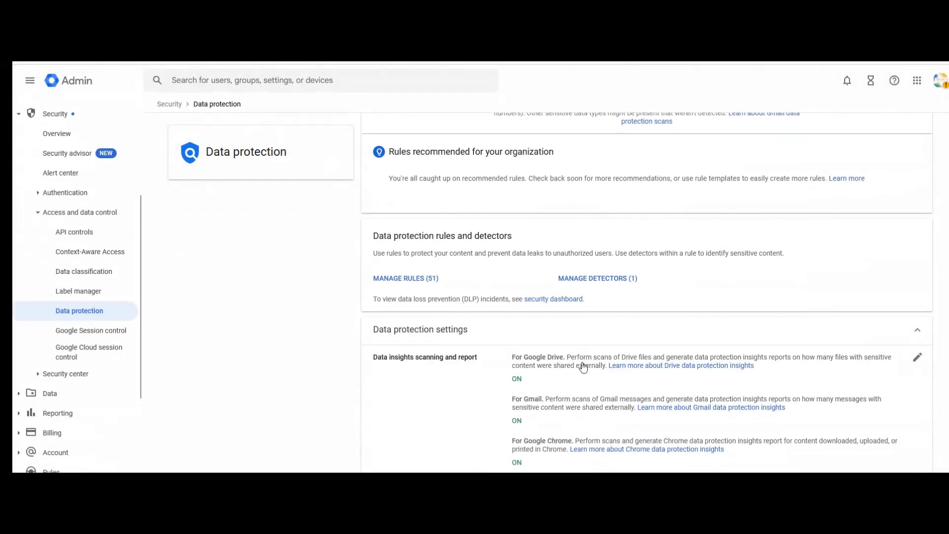
{"action": "left_click", "coordinate": [408, 278]}
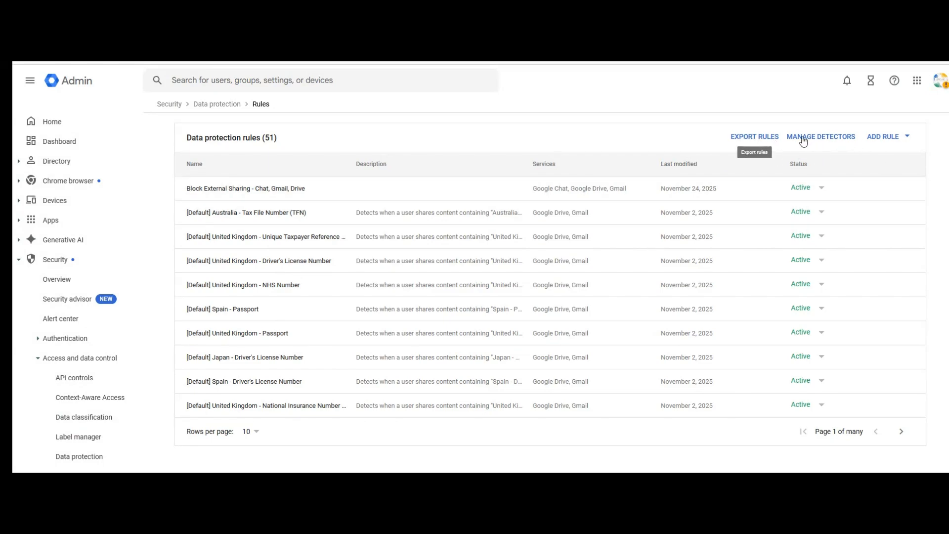
Step: Browse the new-rule templates under ADD RULE, then close them back to the 51-rule list
{"action": "left_click", "coordinate": [892, 141]}
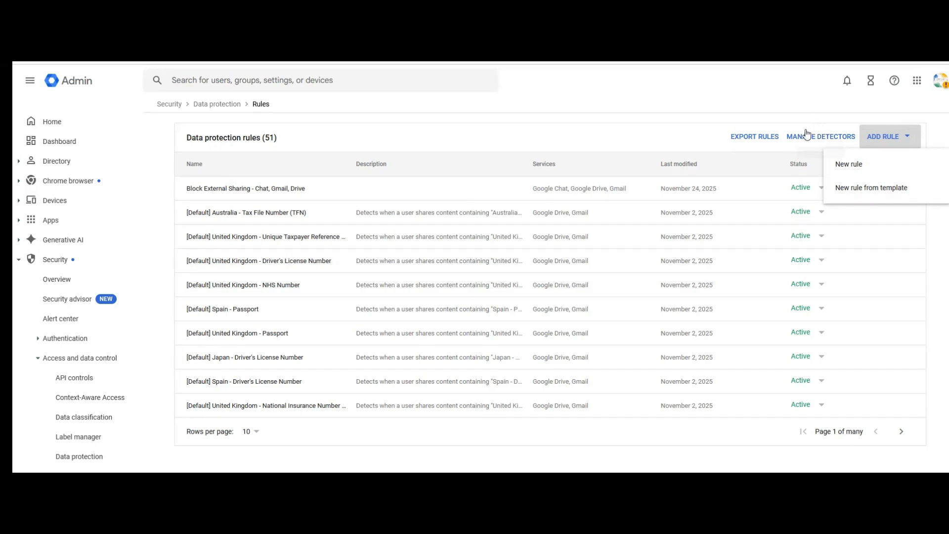
{"action": "left_click", "coordinate": [850, 194]}
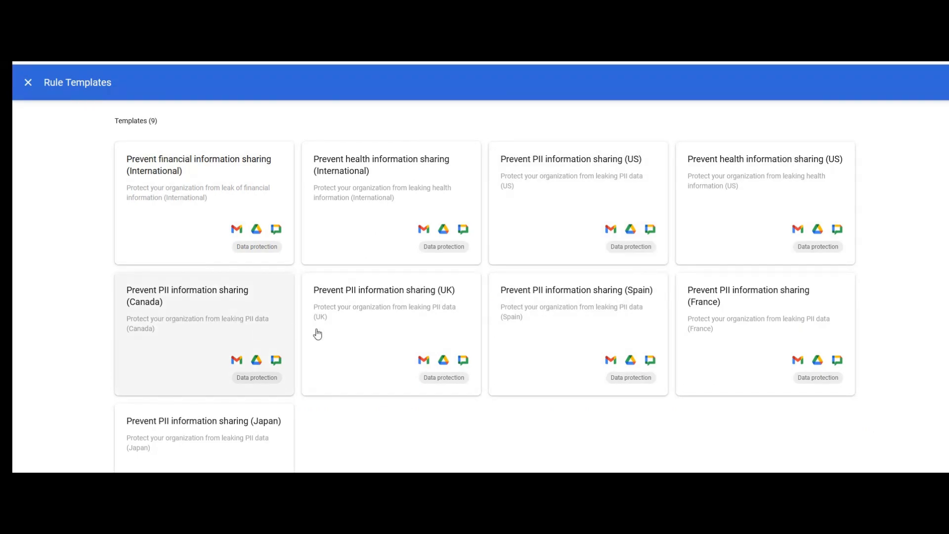
{"action": "scroll", "coordinate": [349, 291], "scroll_direction": "down", "scroll_amount": 1}
{"action": "scroll", "coordinate": [350, 292], "scroll_direction": "up", "scroll_amount": 1}
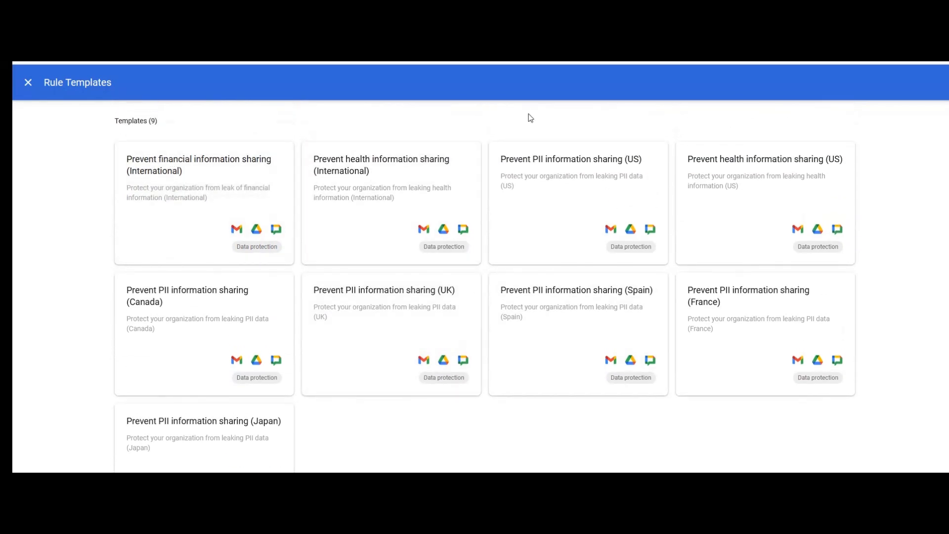
{"action": "left_click", "coordinate": [28, 85]}
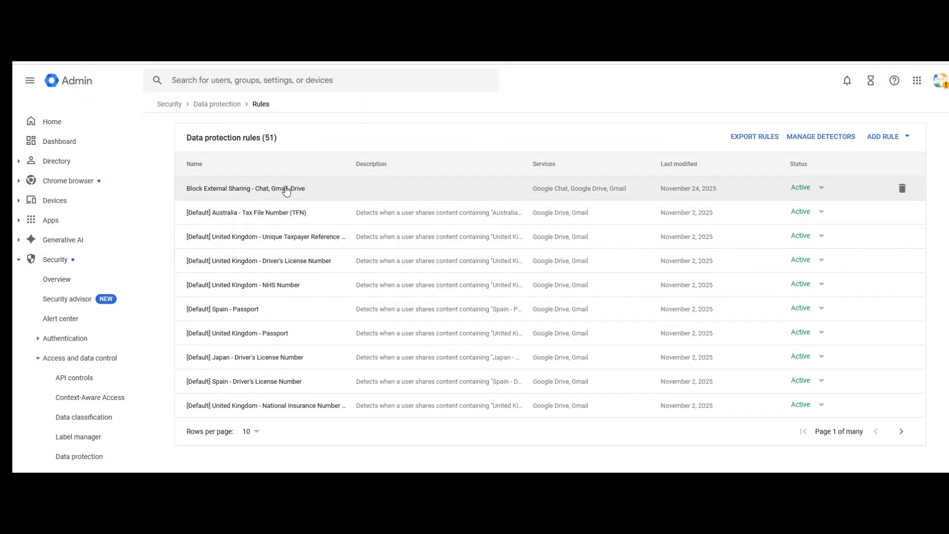
Step: Open the 'Block External Sharing - Chat, Gmail, Drive' rule and start editing its /test scope
{"action": "left_click", "coordinate": [253, 191]}
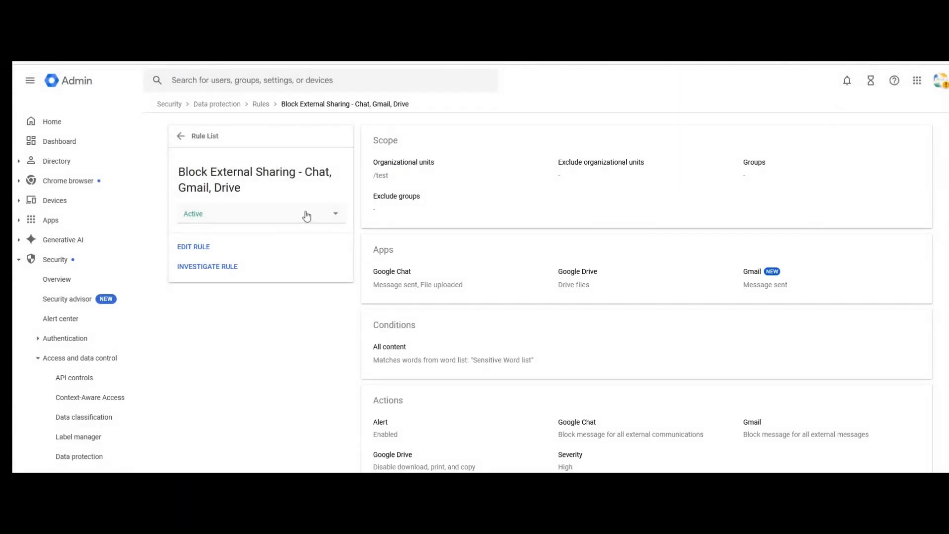
{"action": "left_click", "coordinate": [198, 248]}
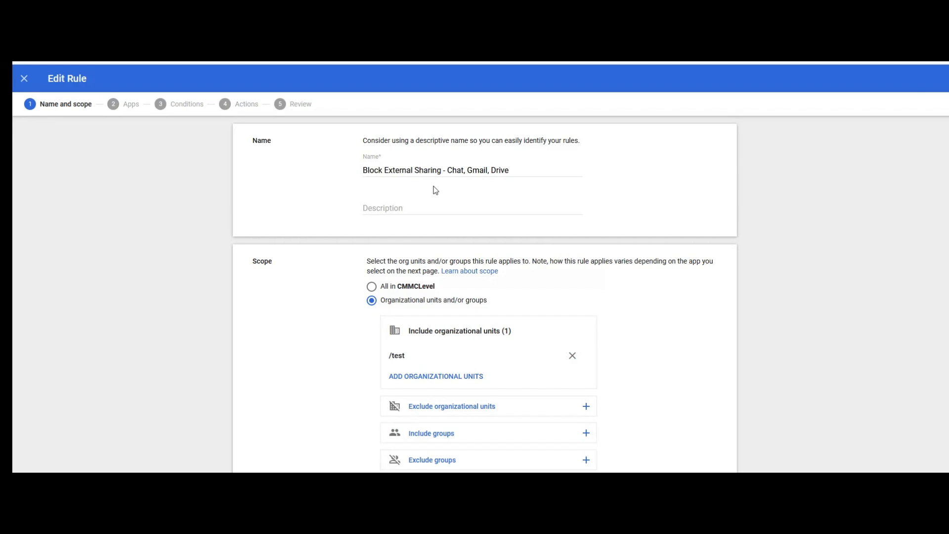
{"action": "scroll", "coordinate": [433, 189], "scroll_direction": "down", "scroll_amount": 1}
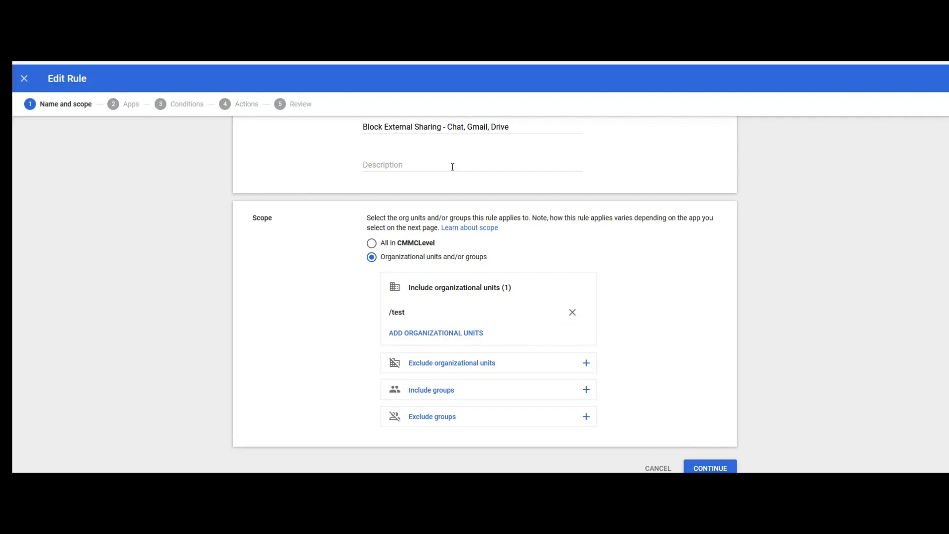
Step: Accept the name and scope to reach Apps, with Chat, Drive and Gmail checked
{"action": "left_click", "coordinate": [711, 468]}
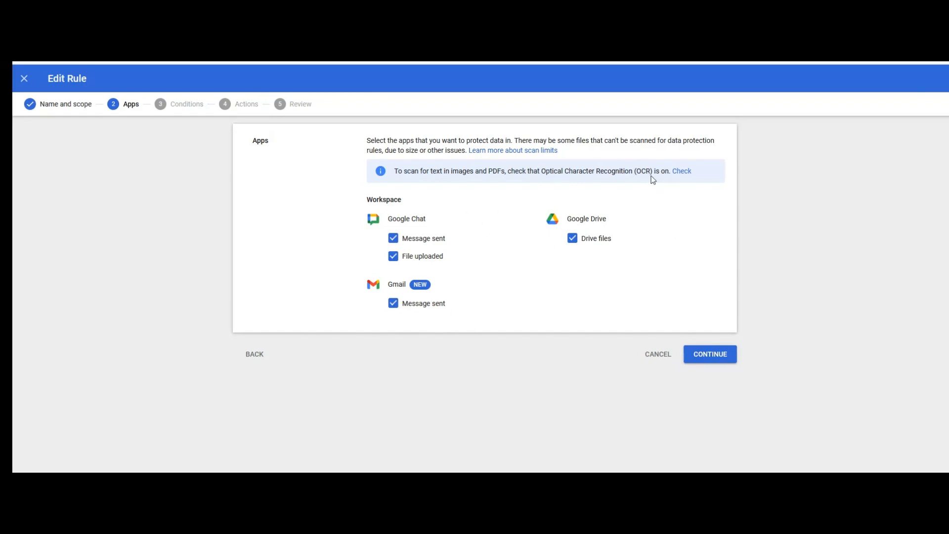
Step: Review the OCR check setting without changes and continue to the Conditions step
{"action": "left_click", "coordinate": [681, 171]}
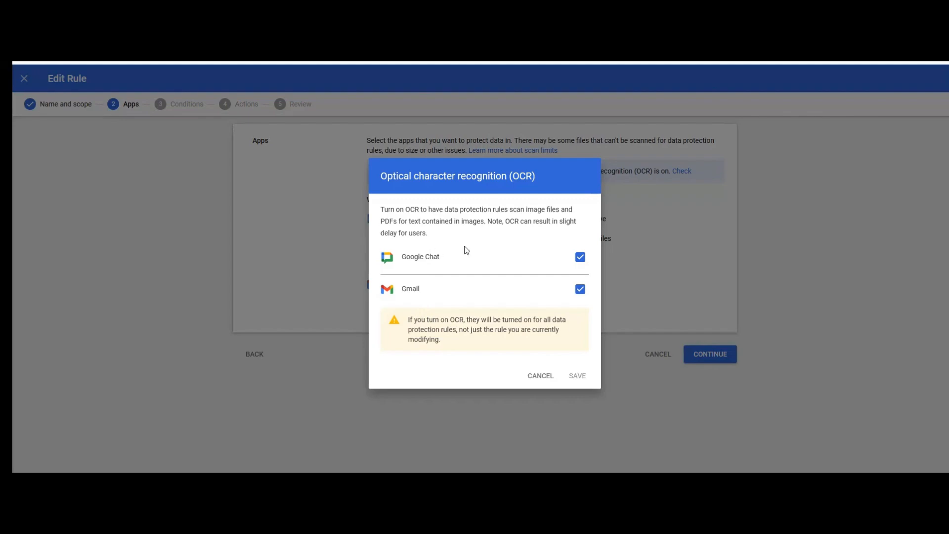
{"action": "left_click", "coordinate": [543, 378]}
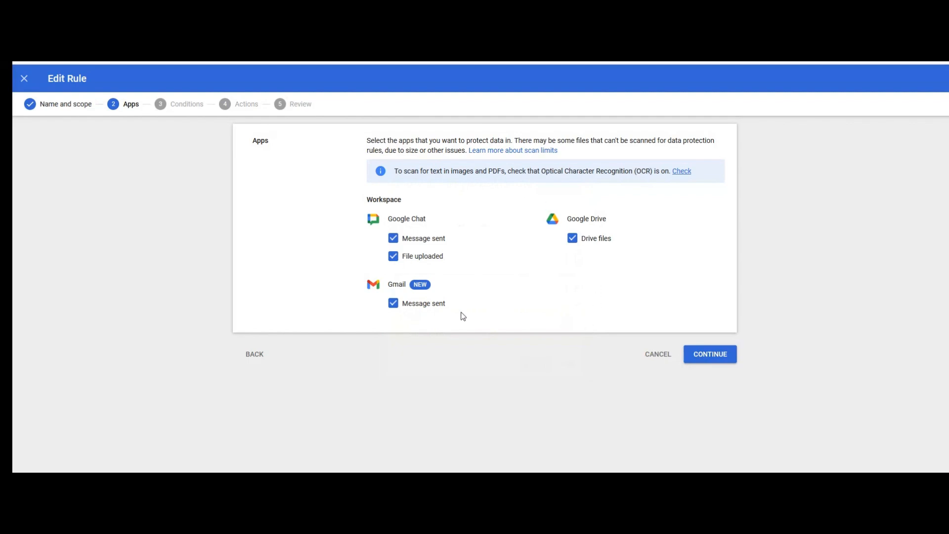
{"action": "left_click", "coordinate": [714, 357]}
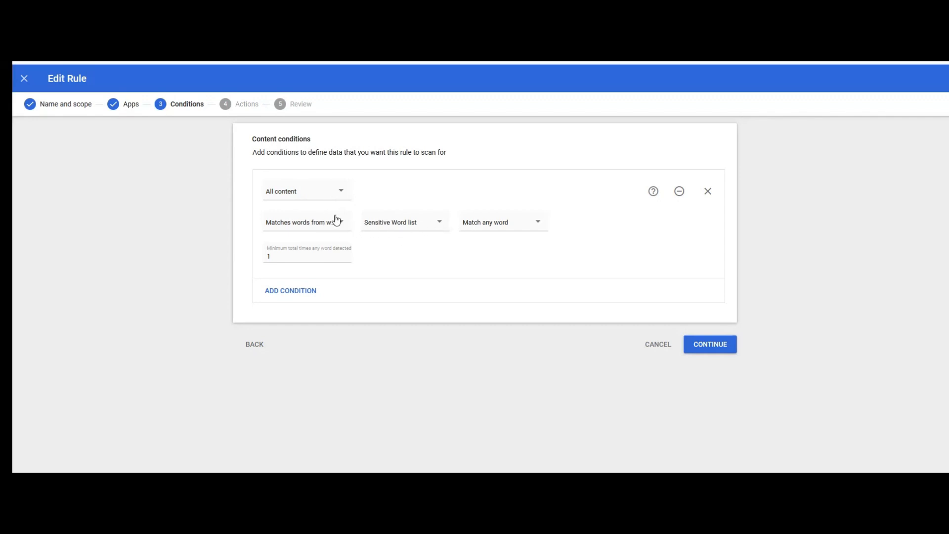
Step: Add a second condition scanning all content and try matching a text string
{"action": "left_click", "coordinate": [298, 291]}
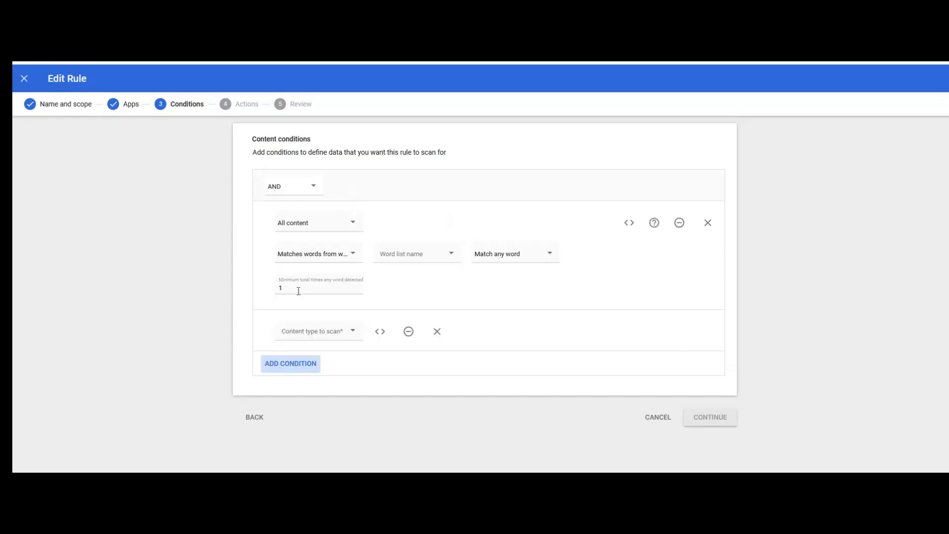
{"action": "left_click", "coordinate": [346, 338]}
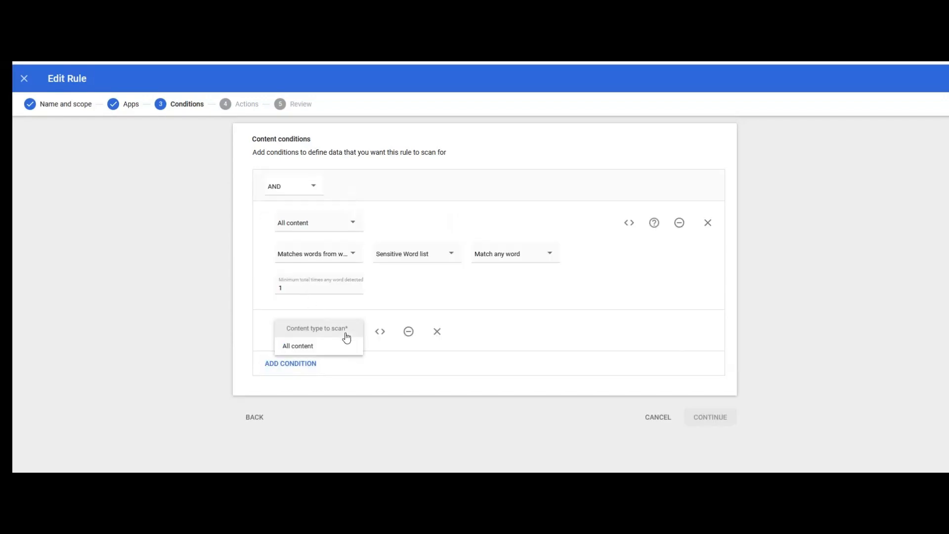
{"action": "left_click", "coordinate": [321, 346]}
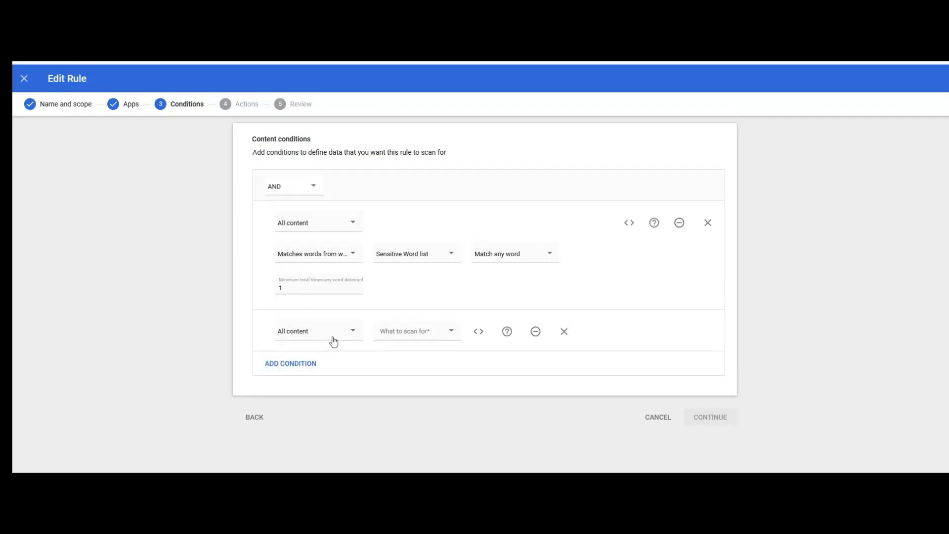
{"action": "left_click", "coordinate": [410, 334]}
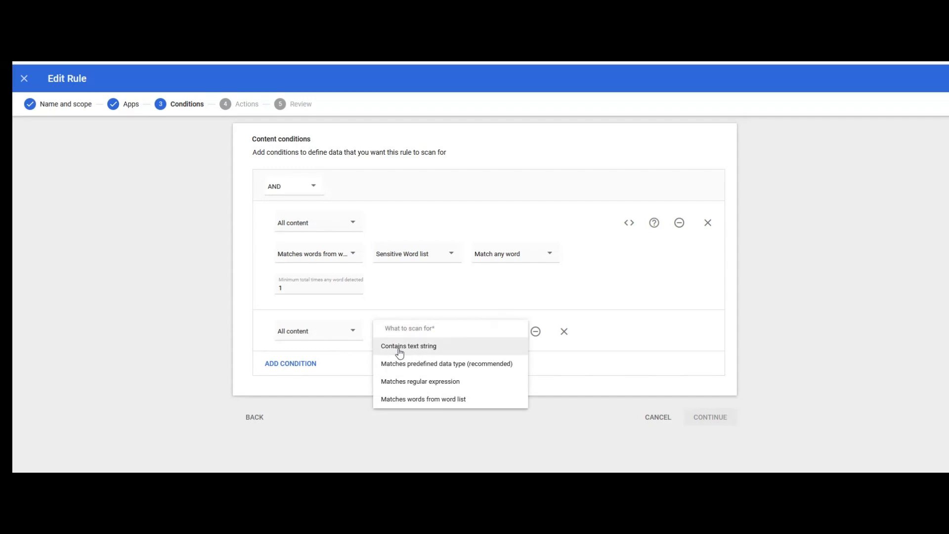
{"action": "left_click", "coordinate": [418, 351]}
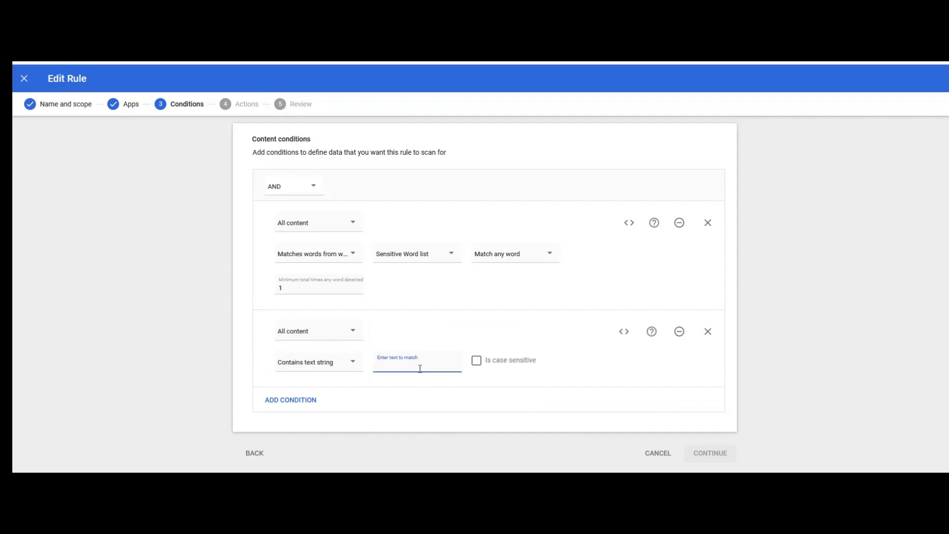
{"action": "left_click", "coordinate": [344, 337]}
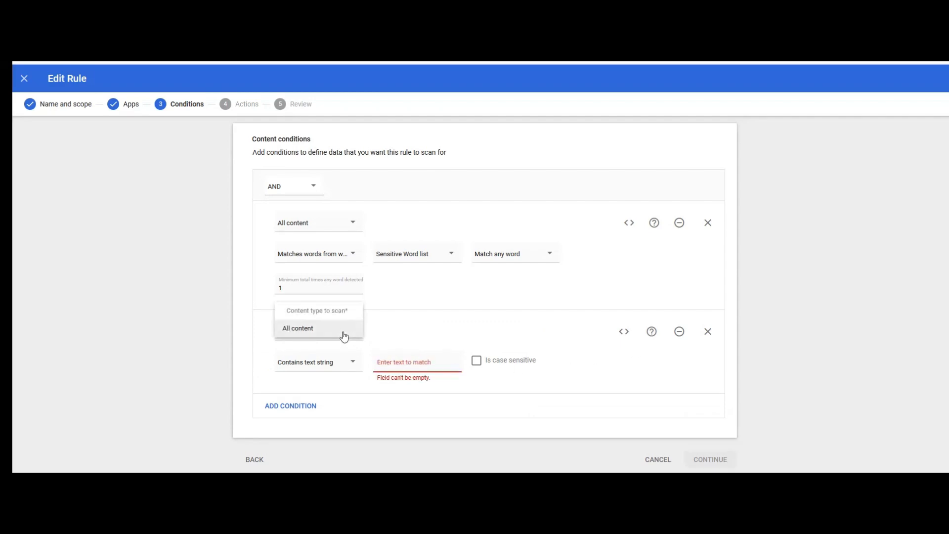
{"action": "left_click", "coordinate": [405, 366]}
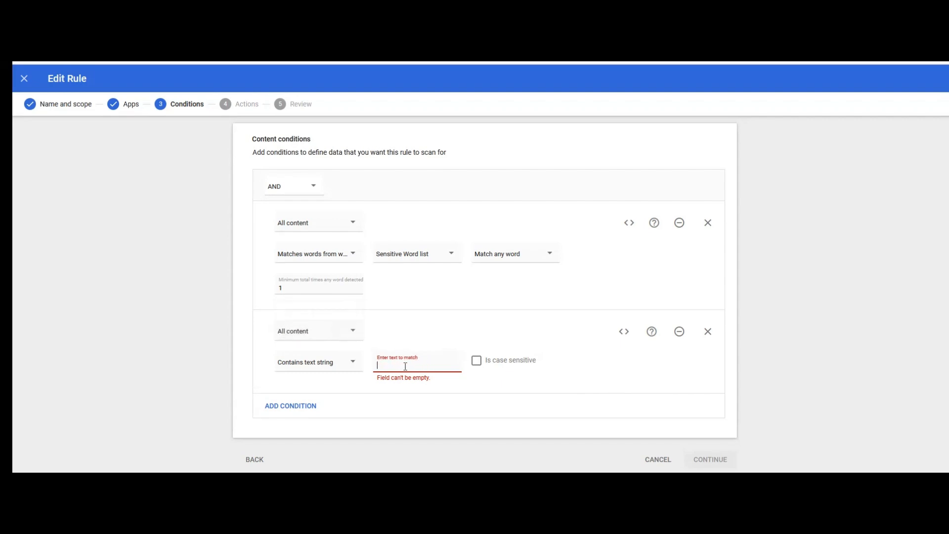
Step: Try a predefined data type for the second condition, browsing the type list without choosing
{"action": "left_click", "coordinate": [351, 331]}
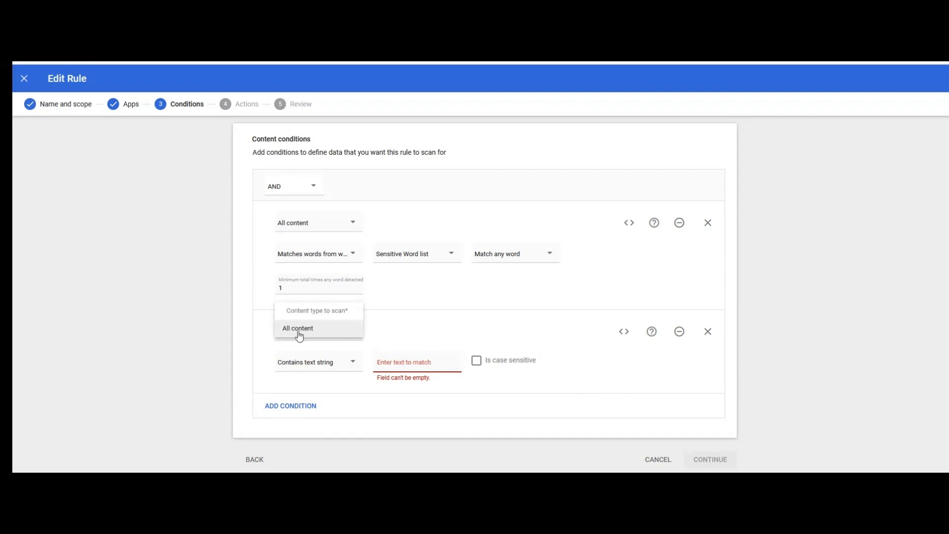
{"action": "left_click", "coordinate": [316, 363]}
{"action": "left_click", "coordinate": [321, 377]}
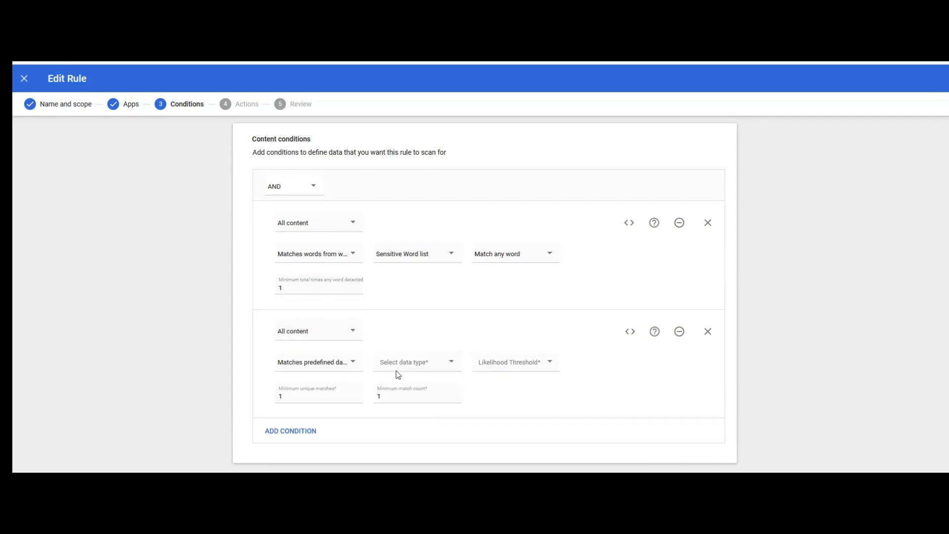
{"action": "left_click", "coordinate": [445, 364]}
{"action": "scroll", "coordinate": [445, 375], "scroll_direction": "down", "scroll_amount": 5}
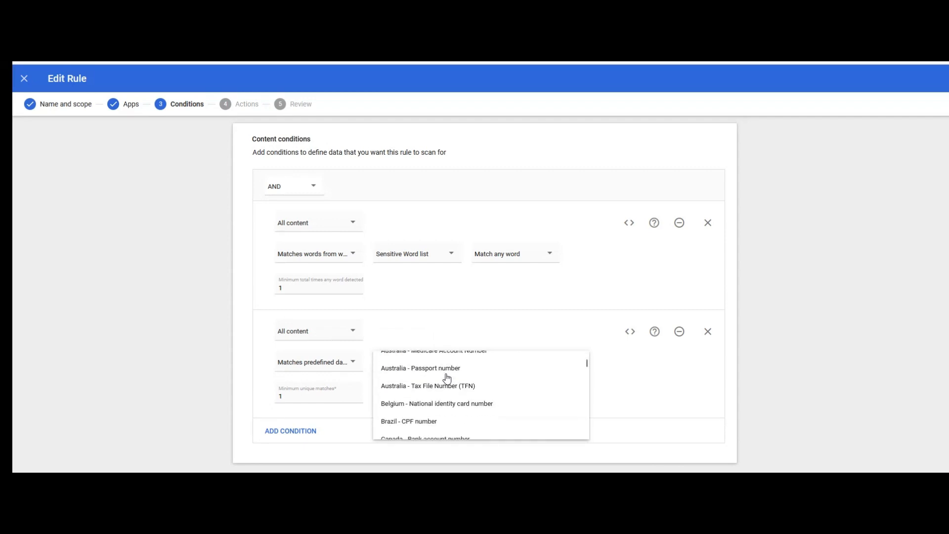
{"action": "scroll", "coordinate": [457, 402], "scroll_direction": "down", "scroll_amount": 8}
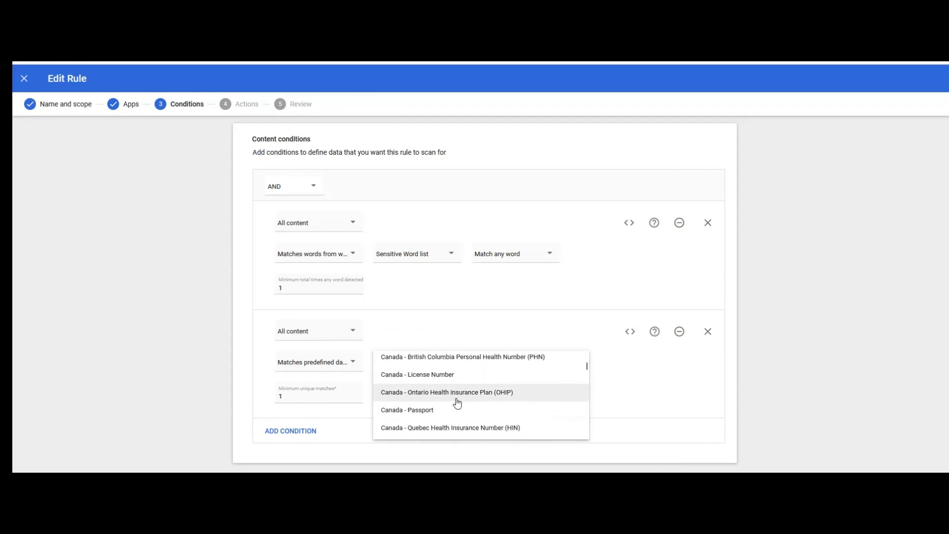
{"action": "scroll", "coordinate": [457, 404], "scroll_direction": "down", "scroll_amount": 1}
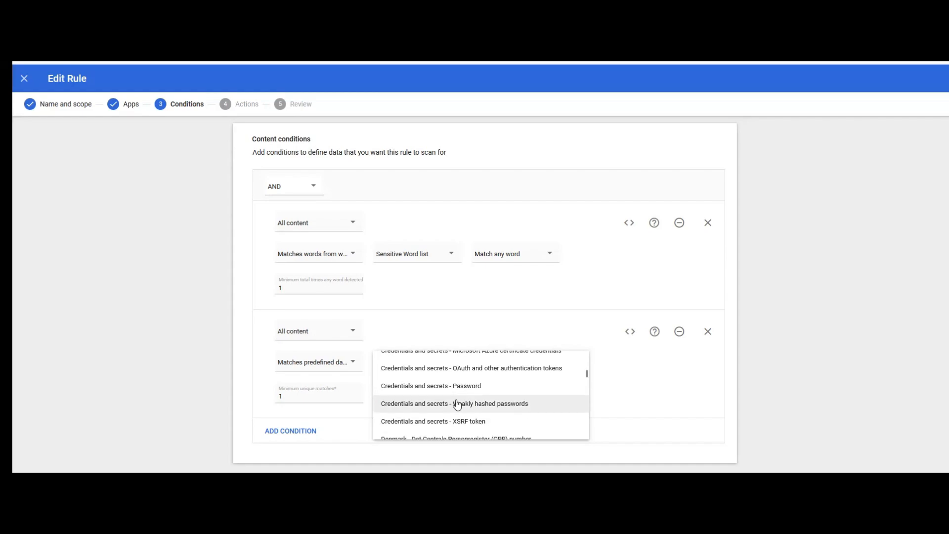
{"action": "scroll", "coordinate": [447, 402], "scroll_direction": "down", "scroll_amount": 6}
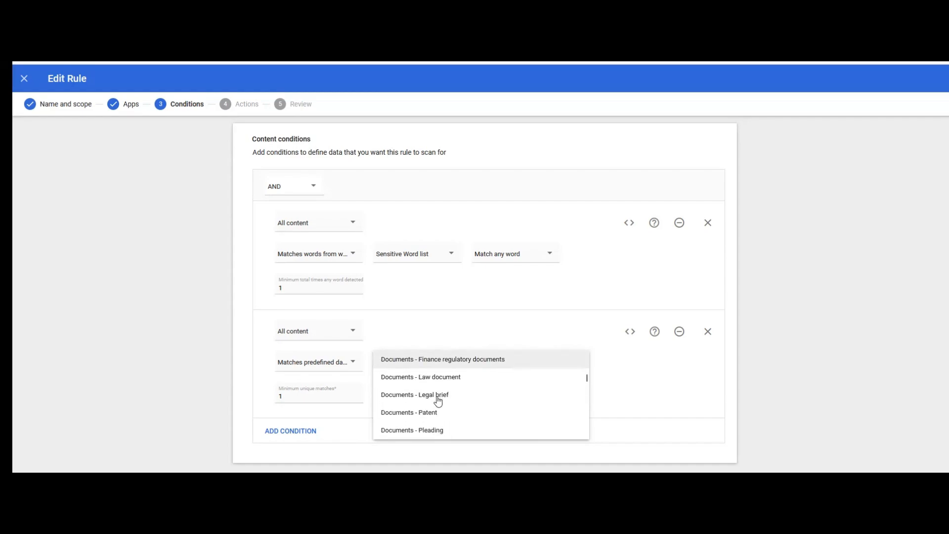
{"action": "scroll", "coordinate": [437, 402], "scroll_direction": "down", "scroll_amount": 6}
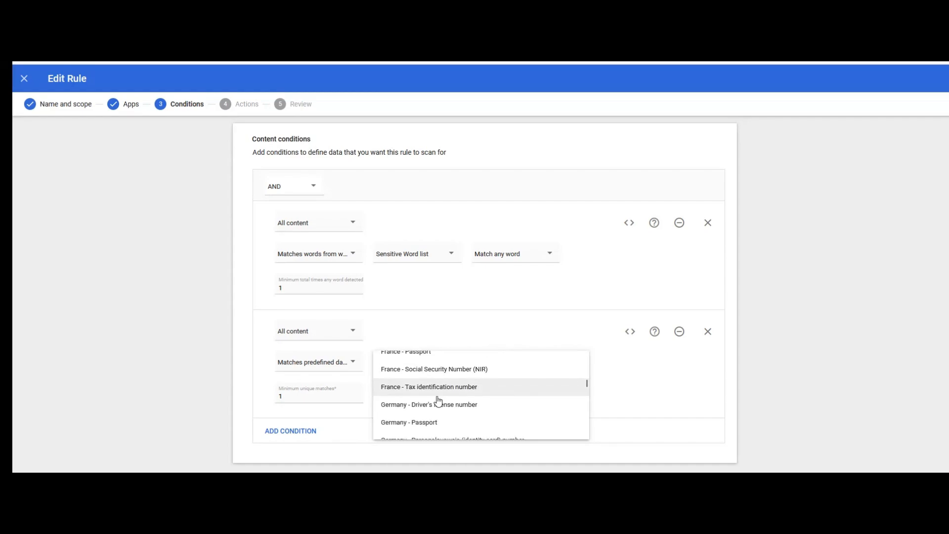
{"action": "scroll", "coordinate": [438, 401], "scroll_direction": "down", "scroll_amount": 4}
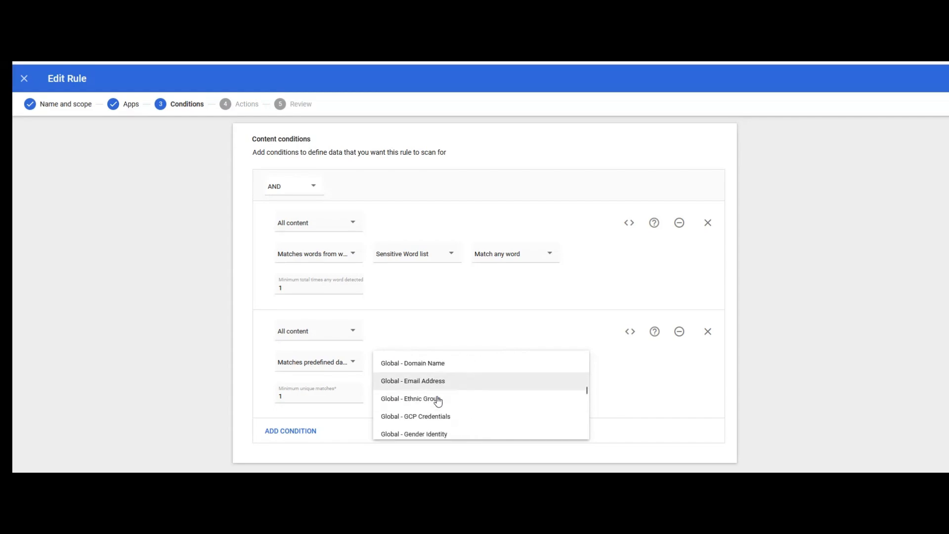
{"action": "scroll", "coordinate": [438, 401], "scroll_direction": "down", "scroll_amount": 3}
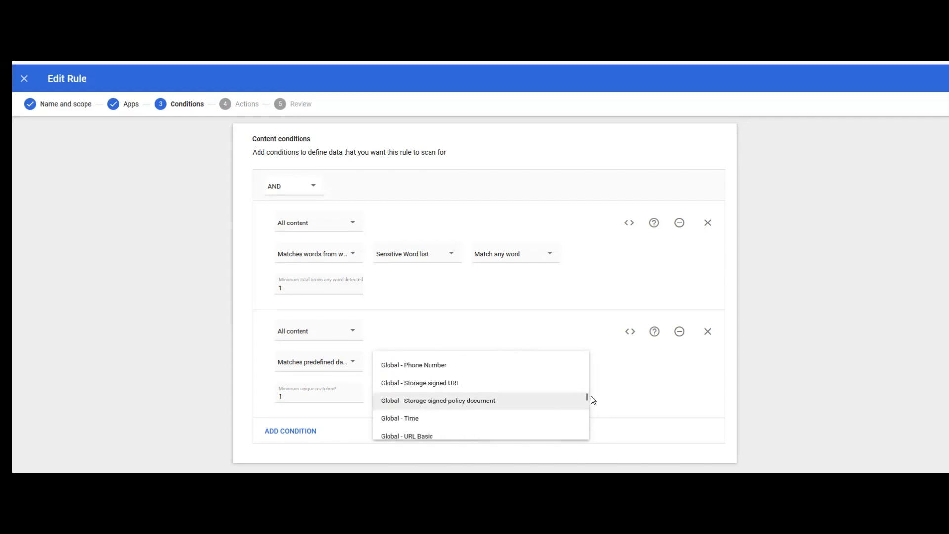
{"action": "left_click", "coordinate": [657, 398]}
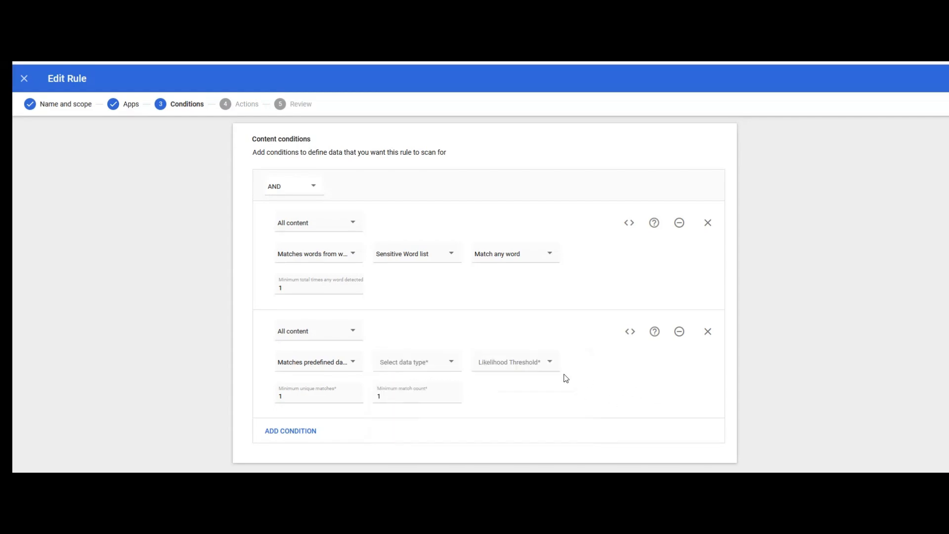
Step: Try the regular expression option, then remove the second condition, leaving only Sensitive Word list
{"action": "left_click", "coordinate": [354, 336]}
{"action": "left_click", "coordinate": [334, 329]}
{"action": "left_click", "coordinate": [345, 338]}
{"action": "left_click", "coordinate": [345, 364]}
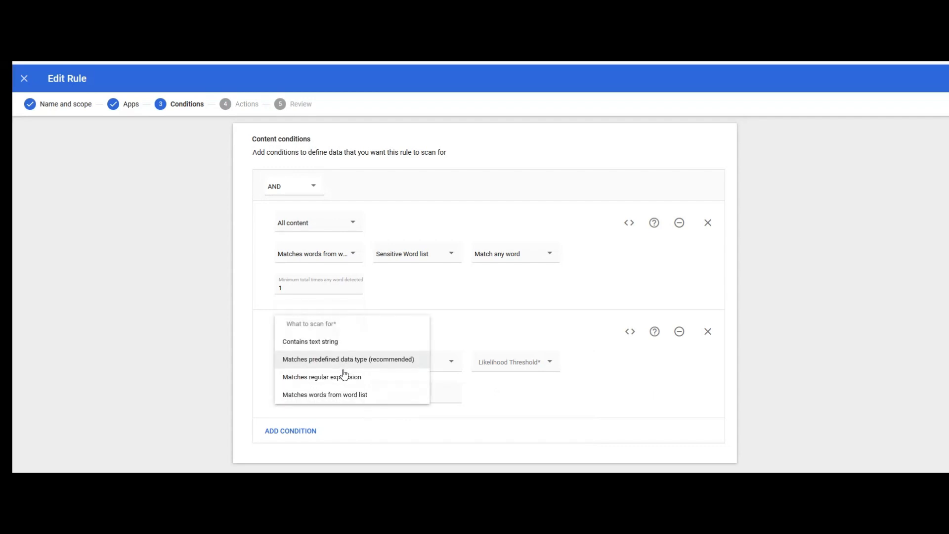
{"action": "left_click", "coordinate": [342, 378]}
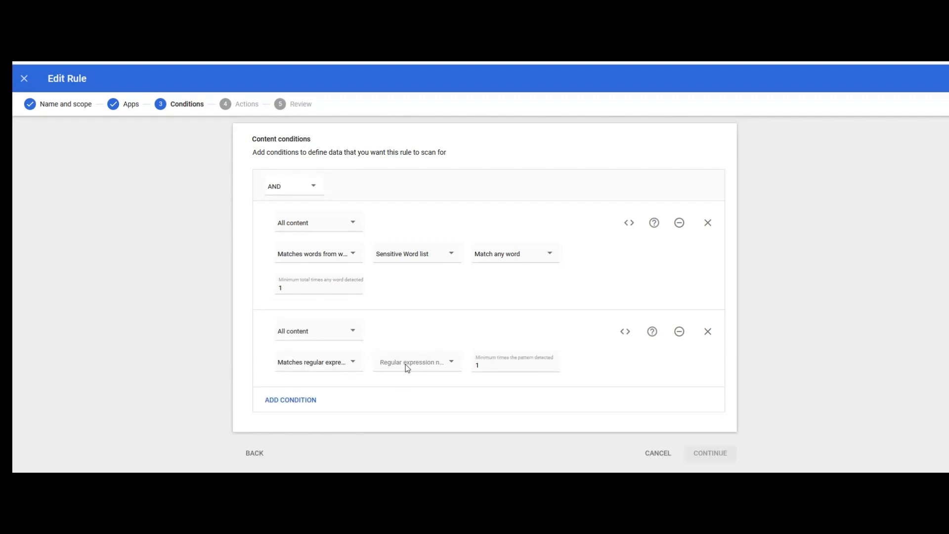
{"action": "left_click", "coordinate": [340, 331]}
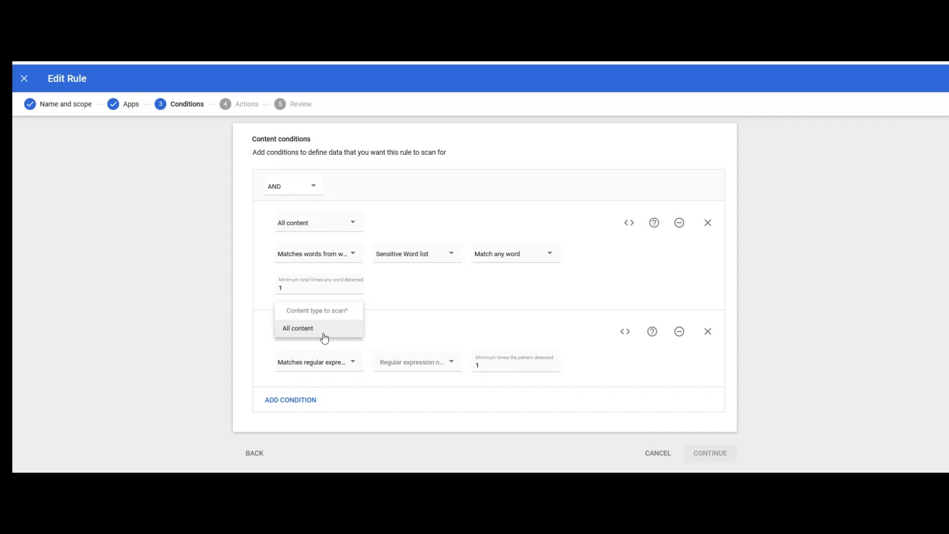
{"action": "left_click", "coordinate": [317, 357]}
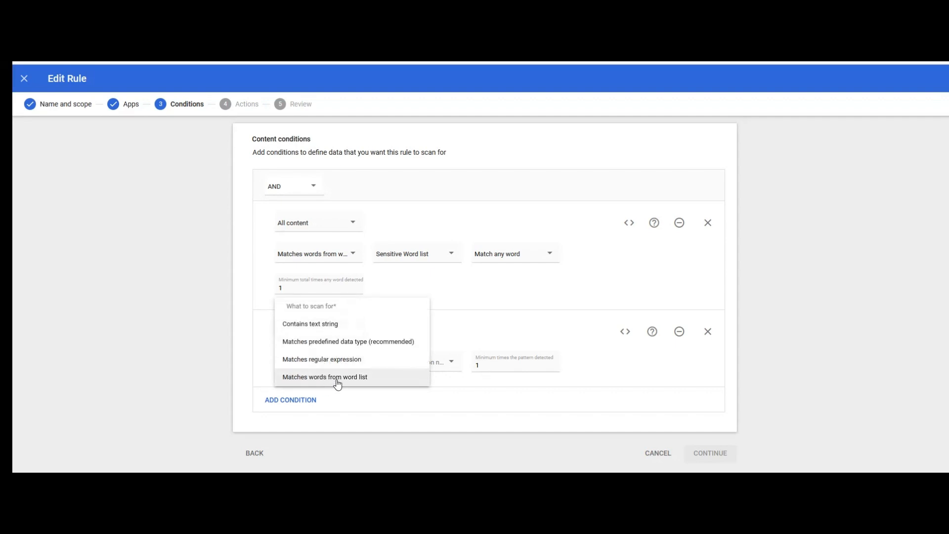
{"action": "left_click", "coordinate": [708, 331]}
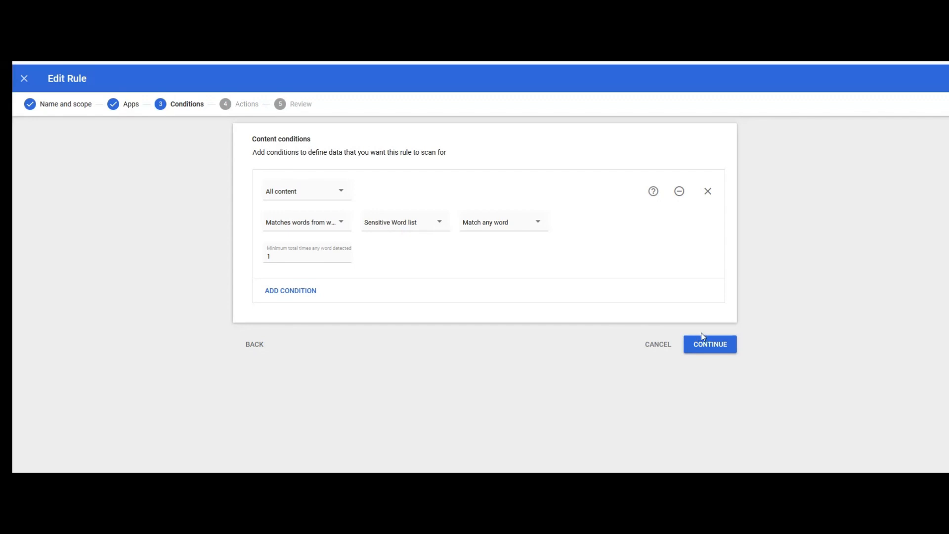
Step: Continue to Actions and keep Google Chat set to 'Block message' for external conversations
{"action": "left_click", "coordinate": [710, 345]}
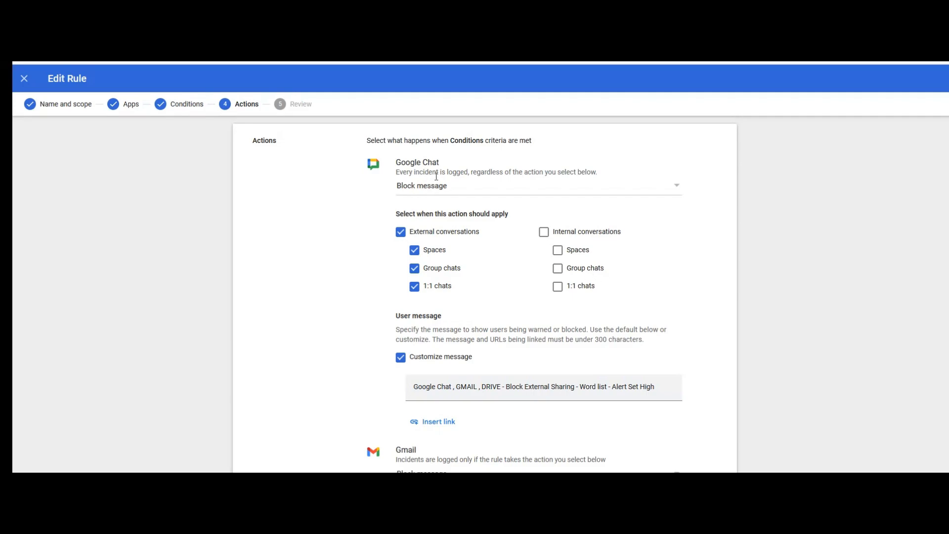
{"action": "left_click", "coordinate": [471, 186]}
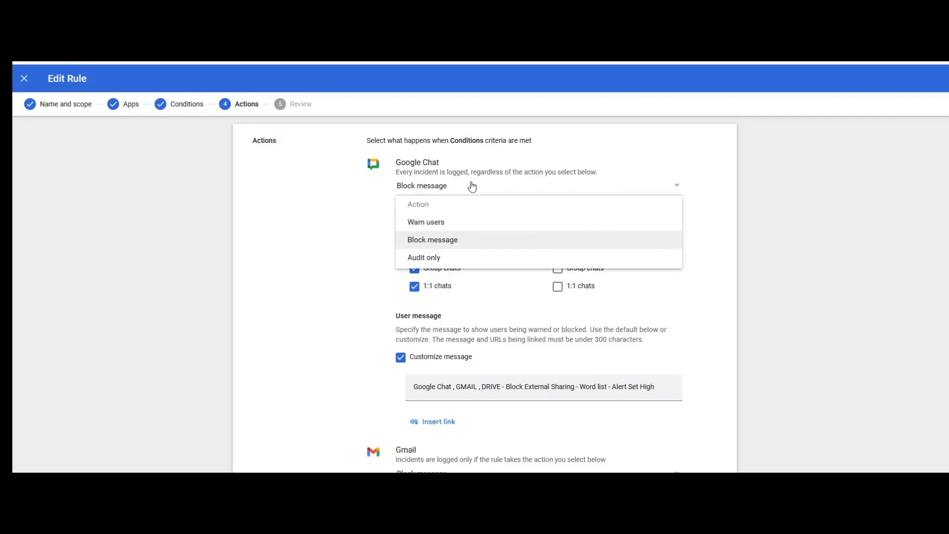
{"action": "left_click", "coordinate": [426, 247]}
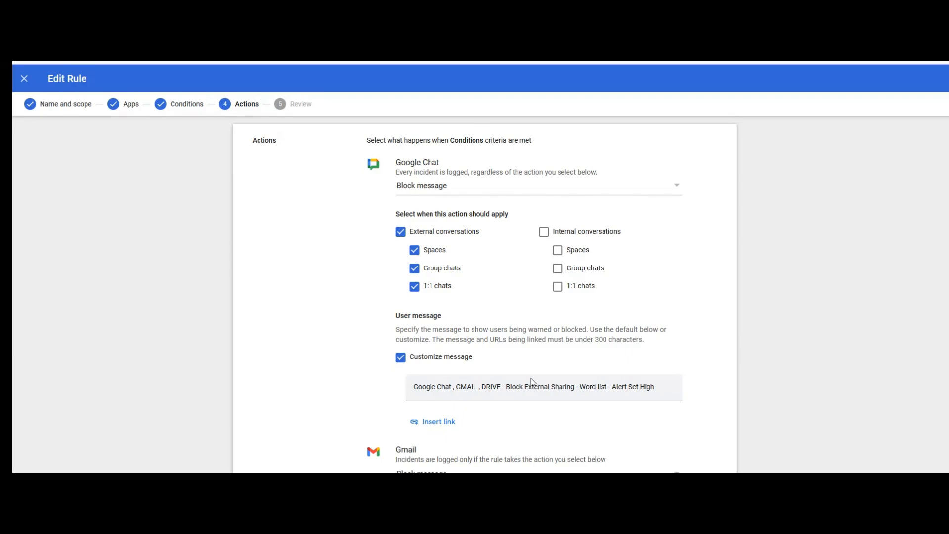
{"action": "scroll", "coordinate": [525, 349], "scroll_direction": "down", "scroll_amount": 4}
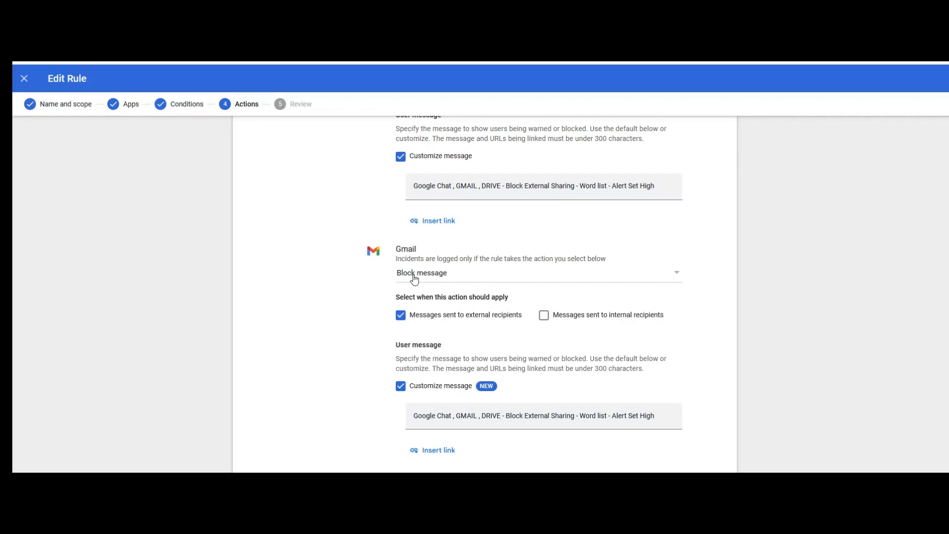
{"action": "left_click", "coordinate": [414, 279]}
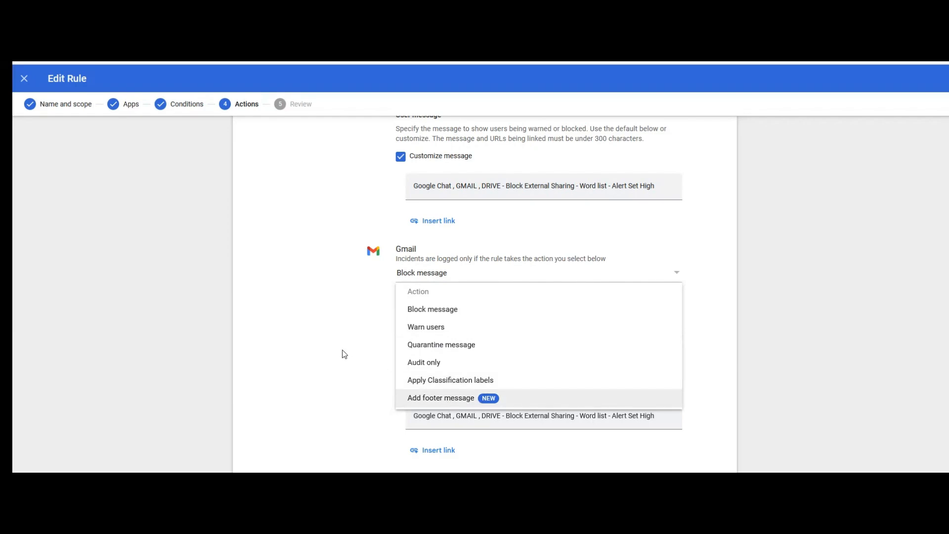
{"action": "left_click", "coordinate": [316, 334]}
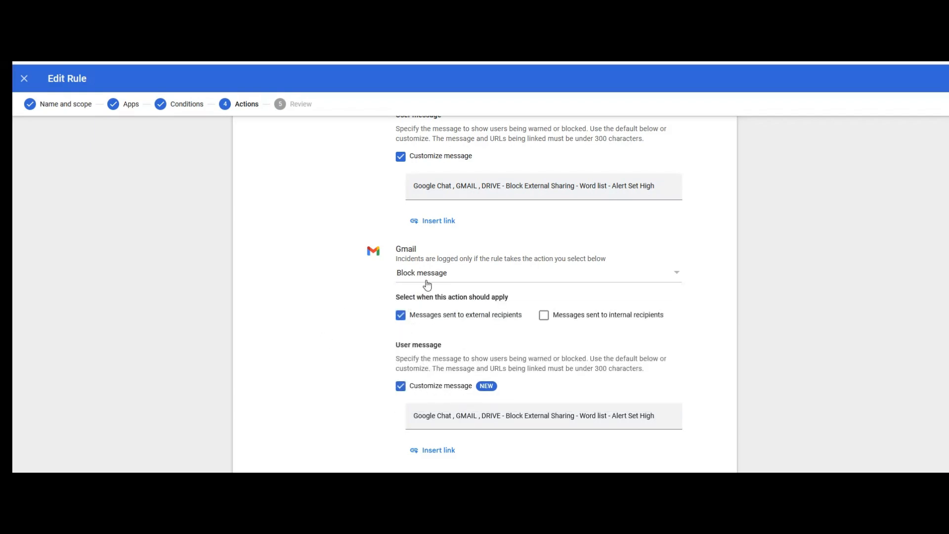
{"action": "scroll", "coordinate": [426, 285], "scroll_direction": "down", "scroll_amount": 2}
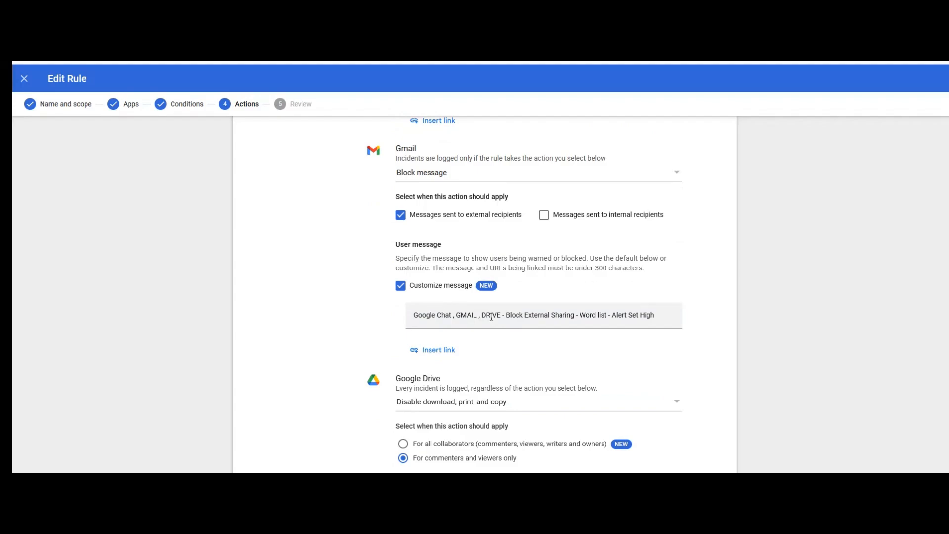
{"action": "scroll", "coordinate": [491, 317], "scroll_direction": "down", "scroll_amount": 3}
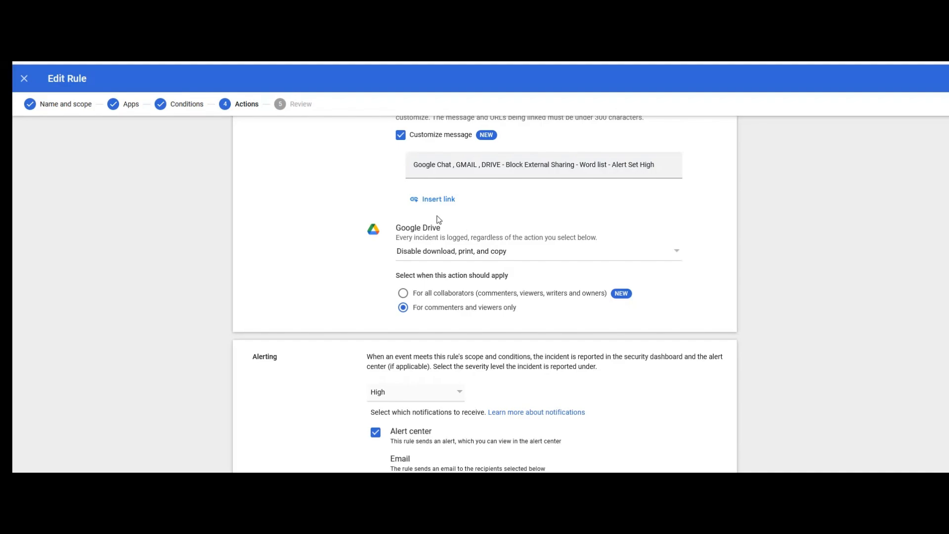
{"action": "left_click", "coordinate": [431, 253]}
{"action": "scroll", "coordinate": [462, 316], "scroll_direction": "down", "scroll_amount": 2}
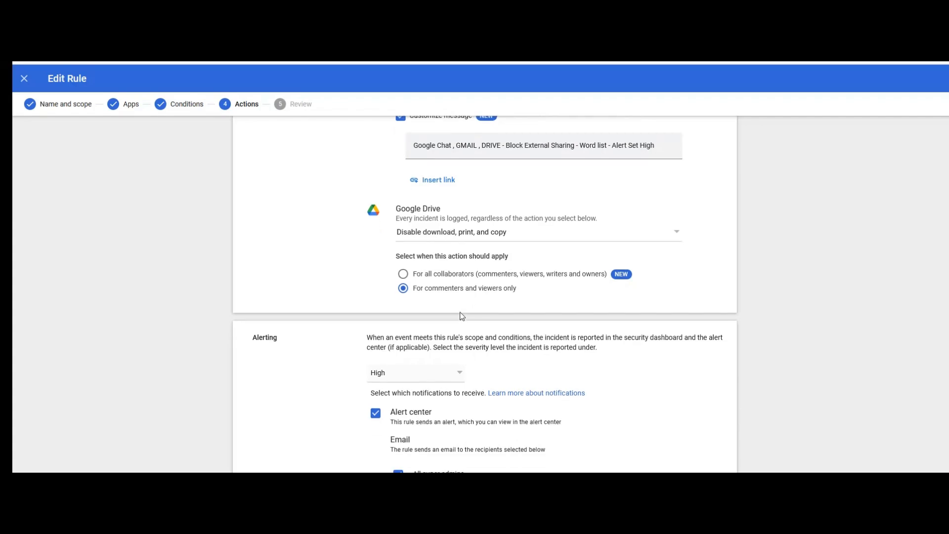
{"action": "scroll", "coordinate": [461, 311], "scroll_direction": "down", "scroll_amount": 1}
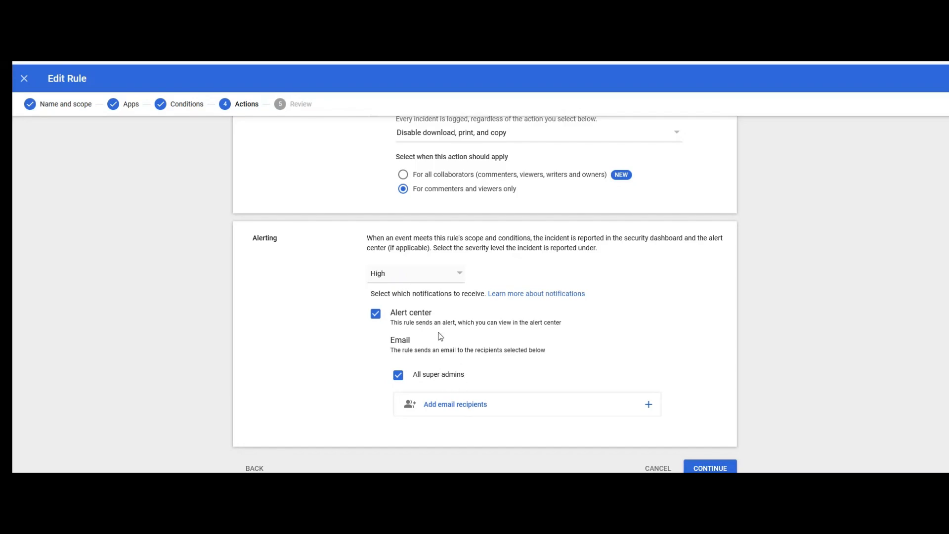
Step: Discard the rule edits and return to the rule's summary page, still Active
{"action": "left_click", "coordinate": [659, 469]}
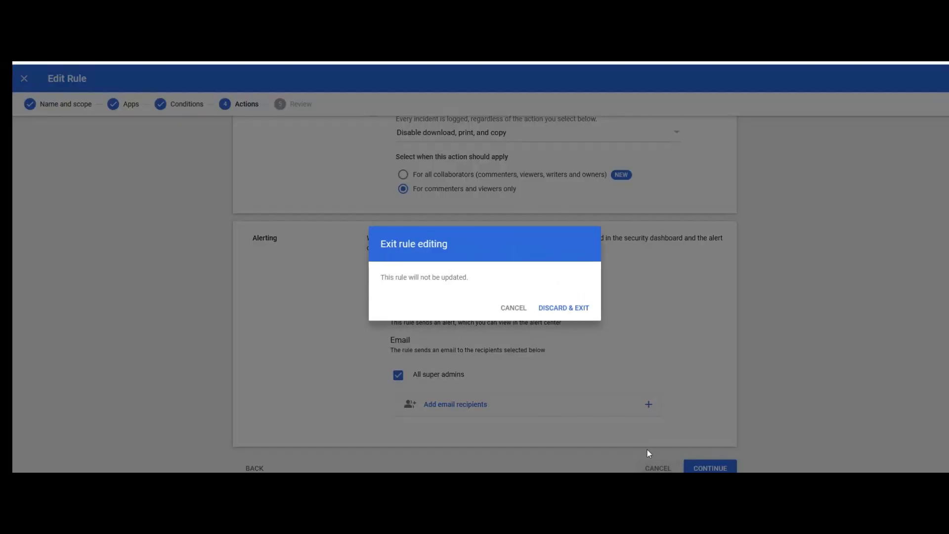
{"action": "left_click", "coordinate": [557, 307]}
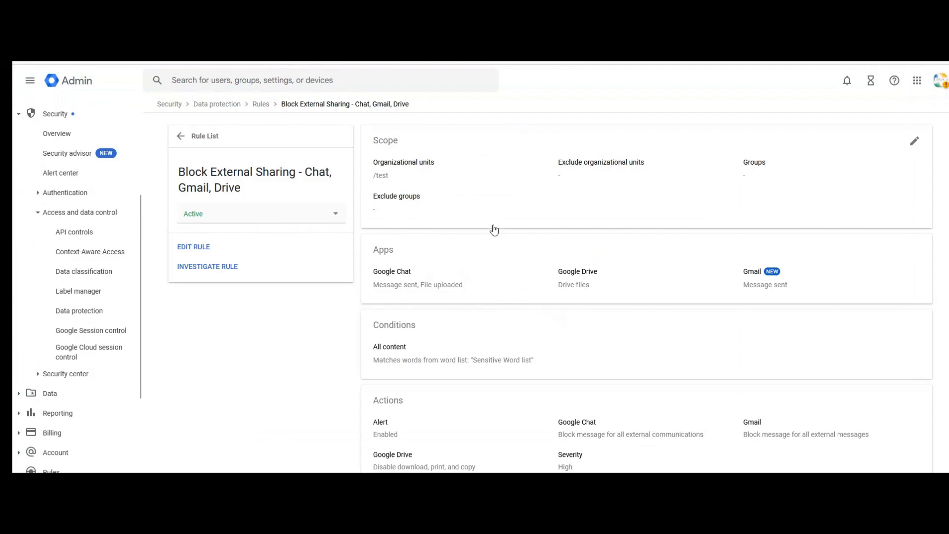
{"action": "scroll", "coordinate": [493, 230], "scroll_direction": "down", "scroll_amount": 1}
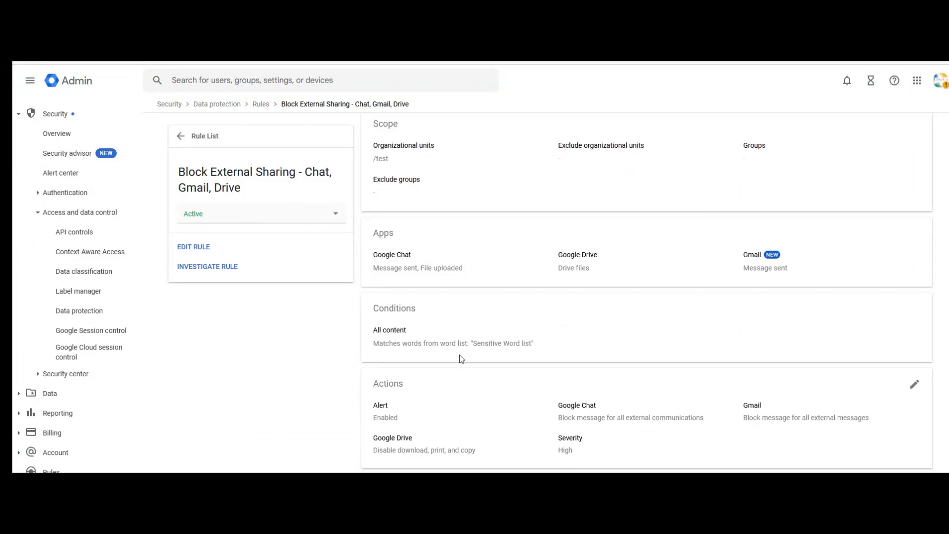
{"action": "scroll", "coordinate": [460, 266], "scroll_direction": "up", "scroll_amount": 1}
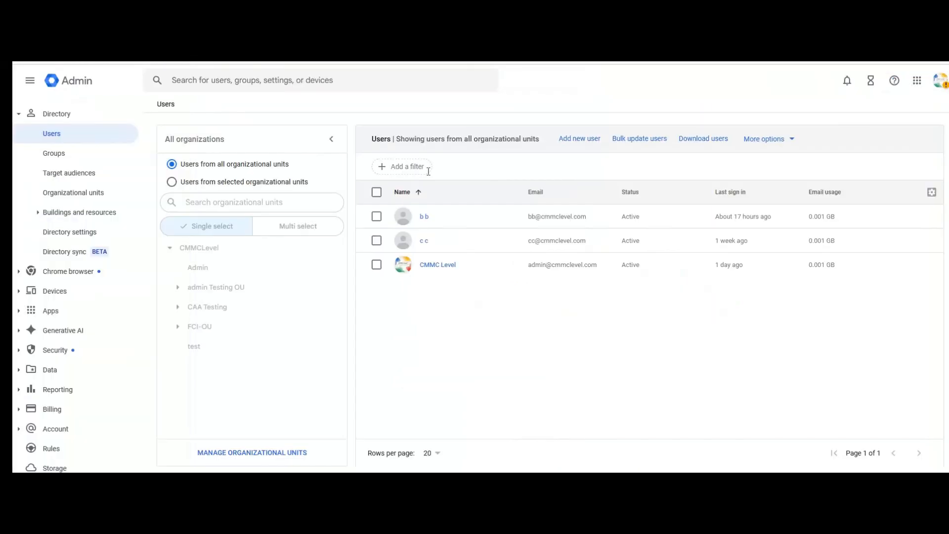
{"action": "left_click", "coordinate": [377, 219]}
{"action": "left_click", "coordinate": [626, 147]}
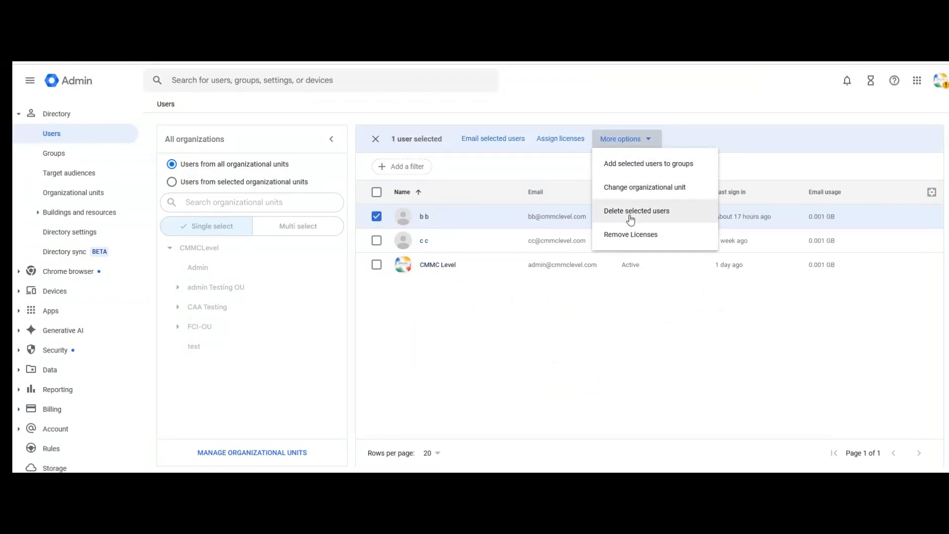
{"action": "left_click", "coordinate": [633, 188]}
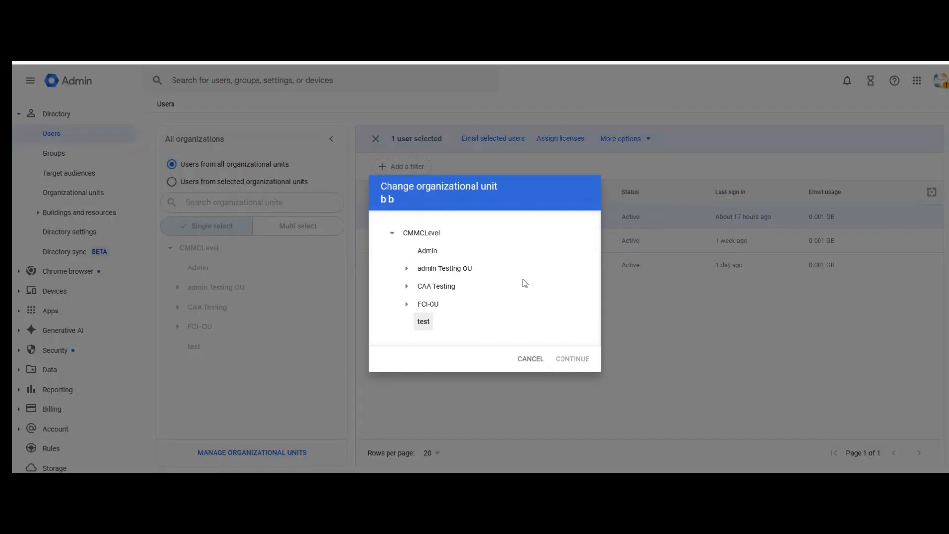
{"action": "left_click", "coordinate": [530, 358]}
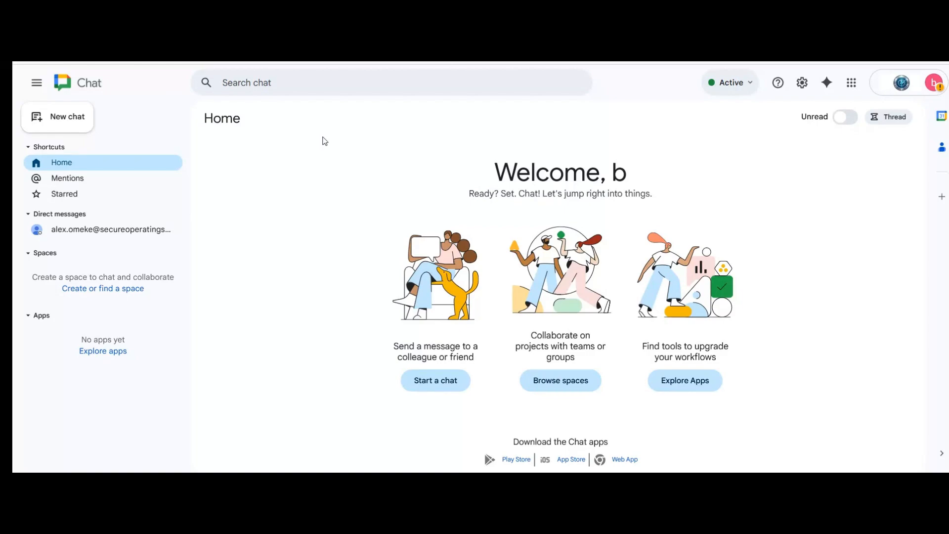
Step: Start a new direct chat with the internal colleague
{"action": "left_click", "coordinate": [79, 124]}
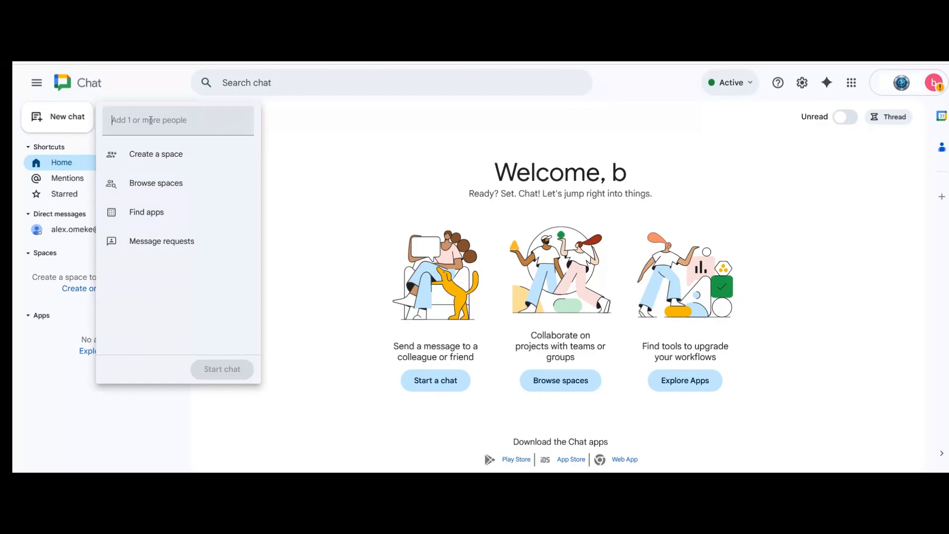
{"action": "type", "text": "cc"}
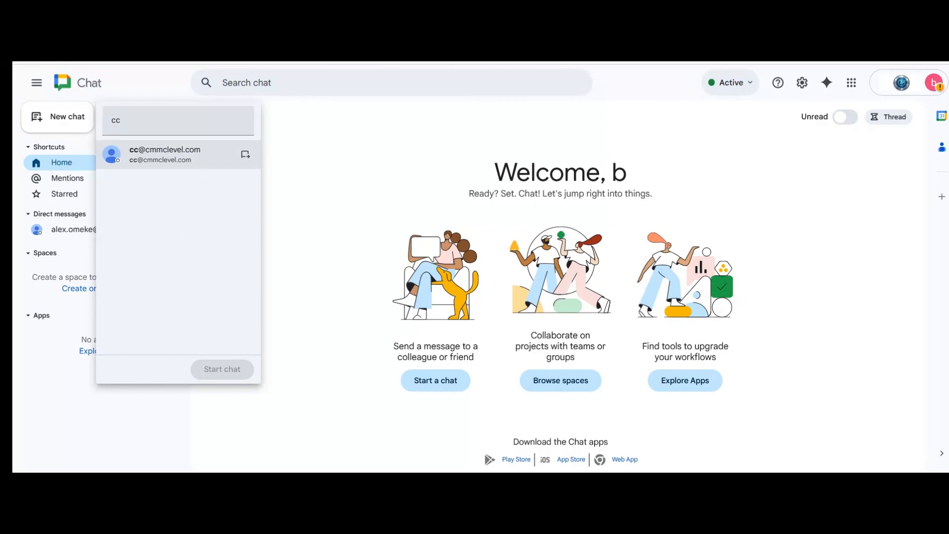
{"action": "left_click", "coordinate": [198, 154]}
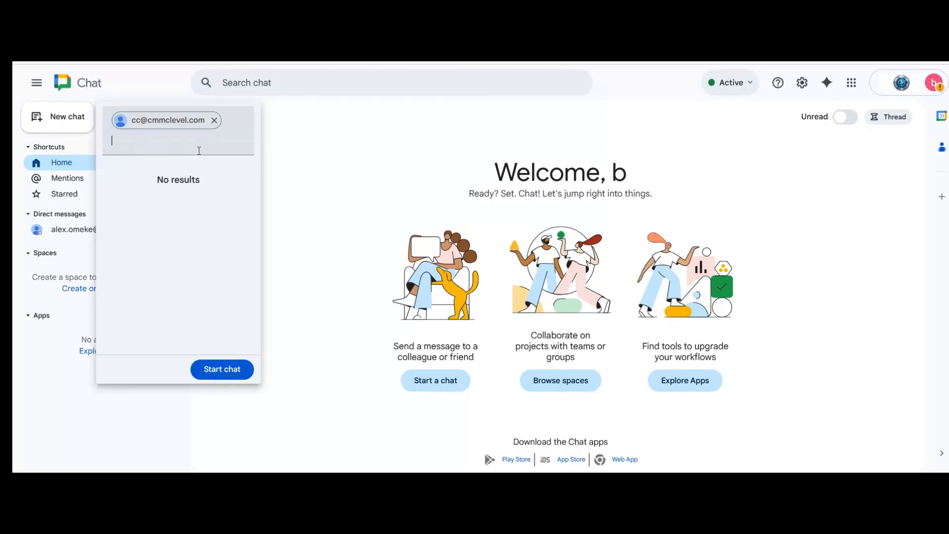
{"action": "left_click", "coordinate": [228, 366]}
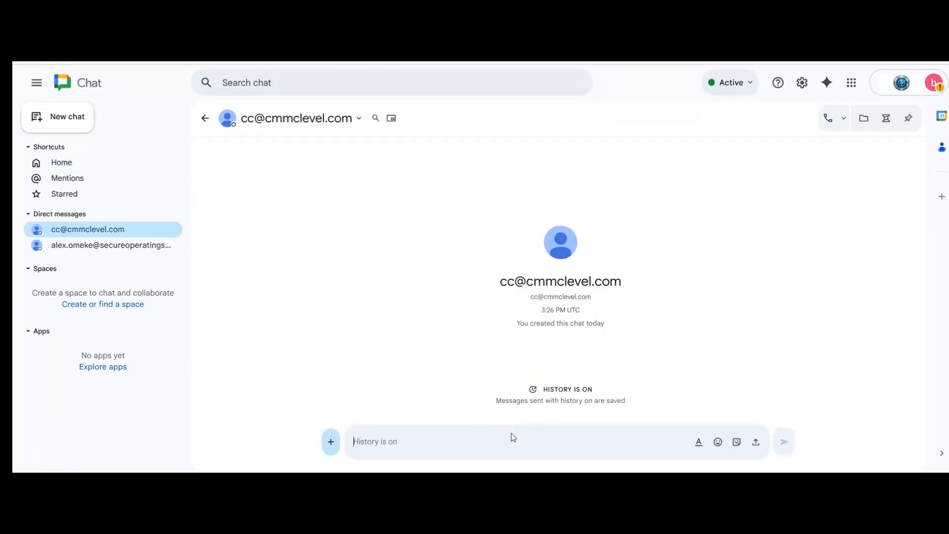
Step: Send the test messages 'fci' and 'cui' in the direct chat
{"action": "type", "text": "fci"}
{"action": "key", "text": "Return"}
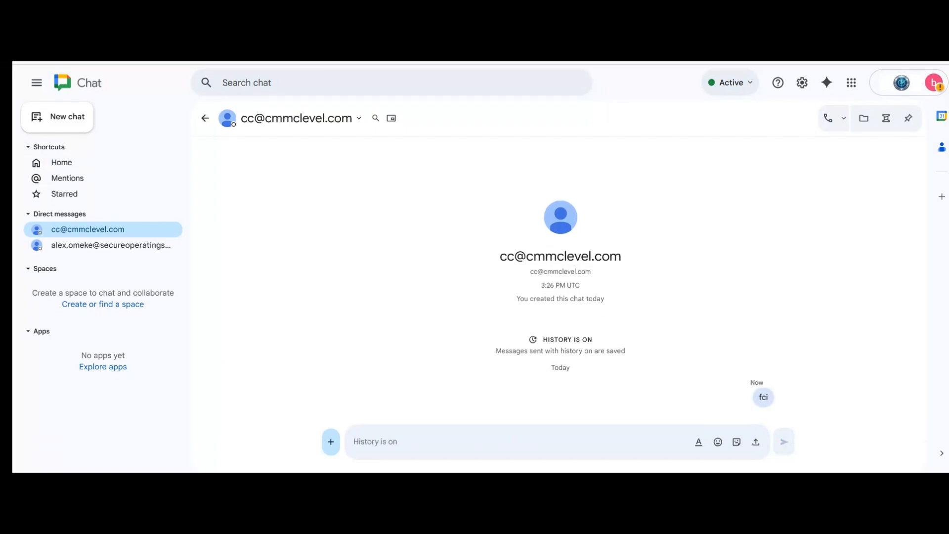
{"action": "type", "text": "cui"}
{"action": "key", "text": "Return"}
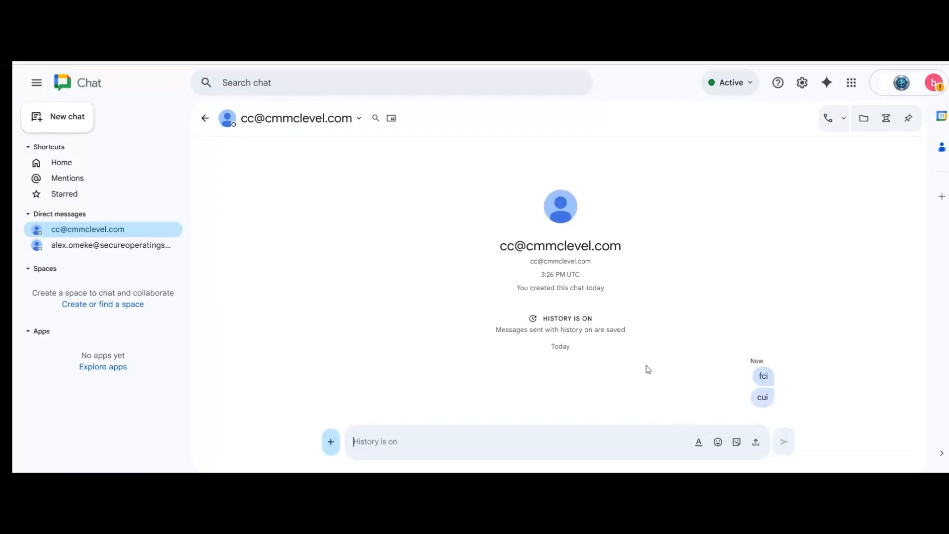
{"action": "left_click", "coordinate": [67, 123]}
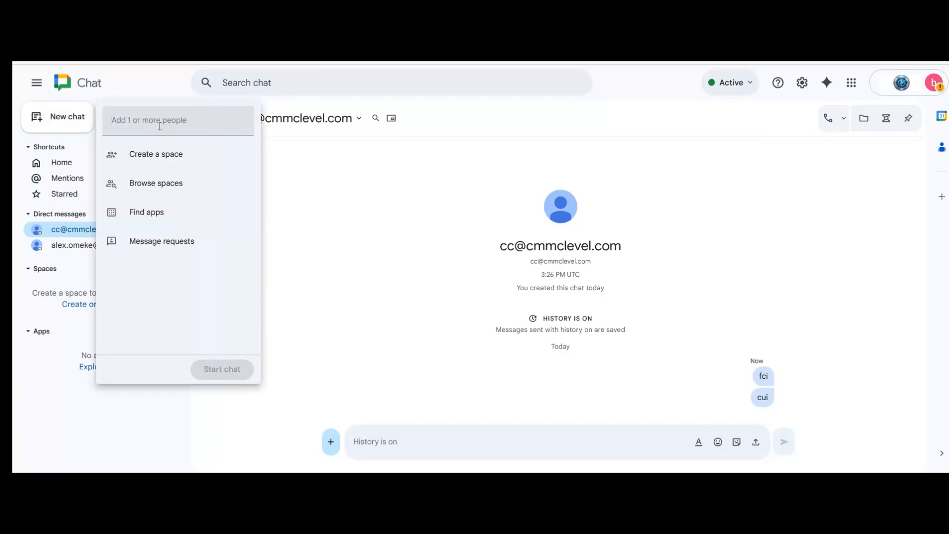
Step: Open a direct chat with the external contact and delete the earlier blocked fci message
{"action": "type", "text": "al"}
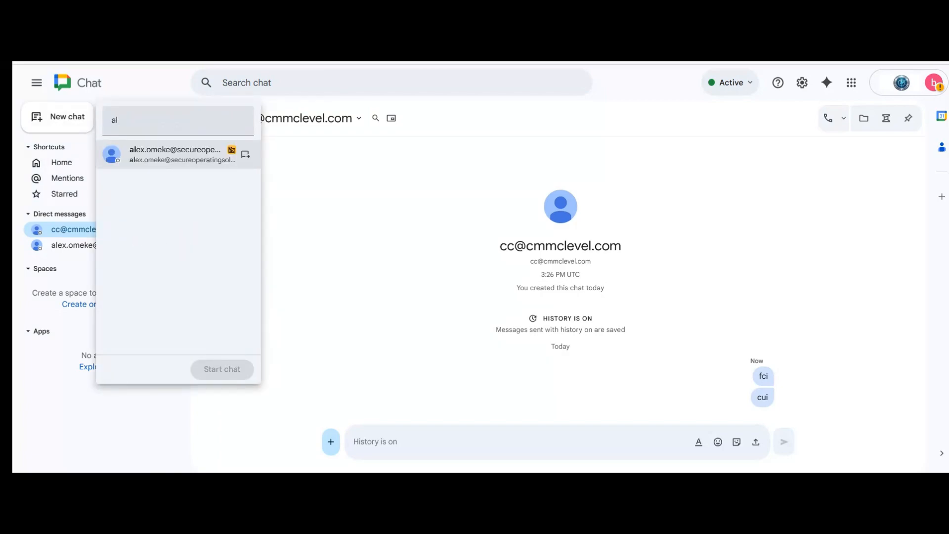
{"action": "left_click", "coordinate": [159, 153]}
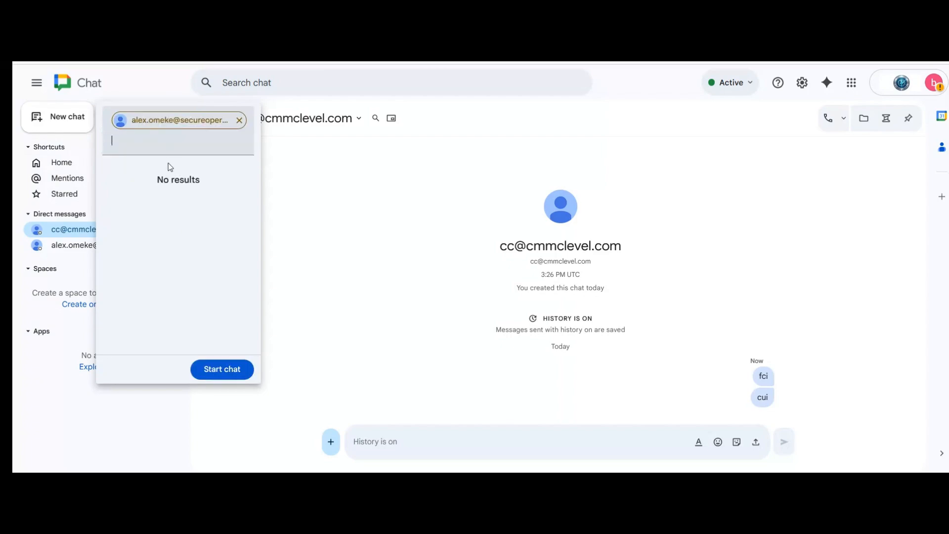
{"action": "left_click", "coordinate": [222, 370]}
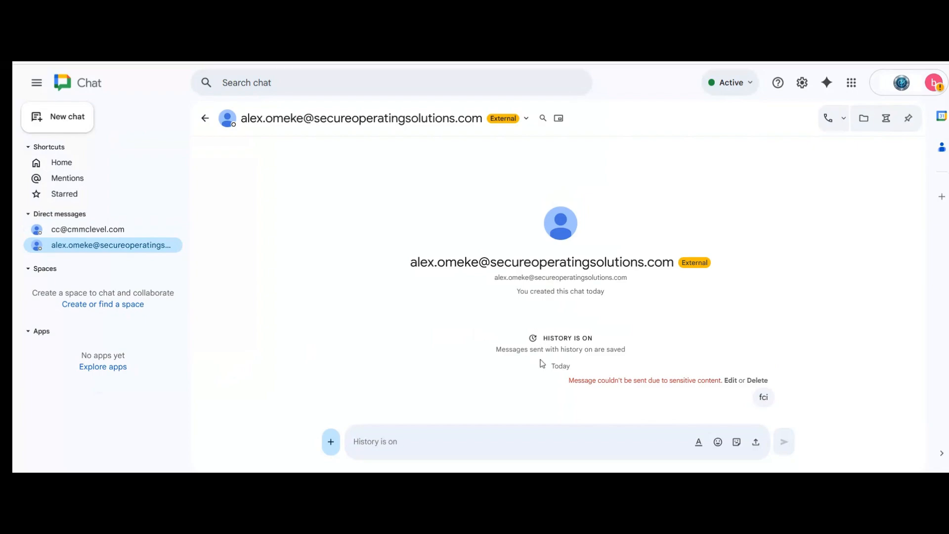
{"action": "left_click", "coordinate": [760, 380]}
{"action": "left_click", "coordinate": [612, 436]}
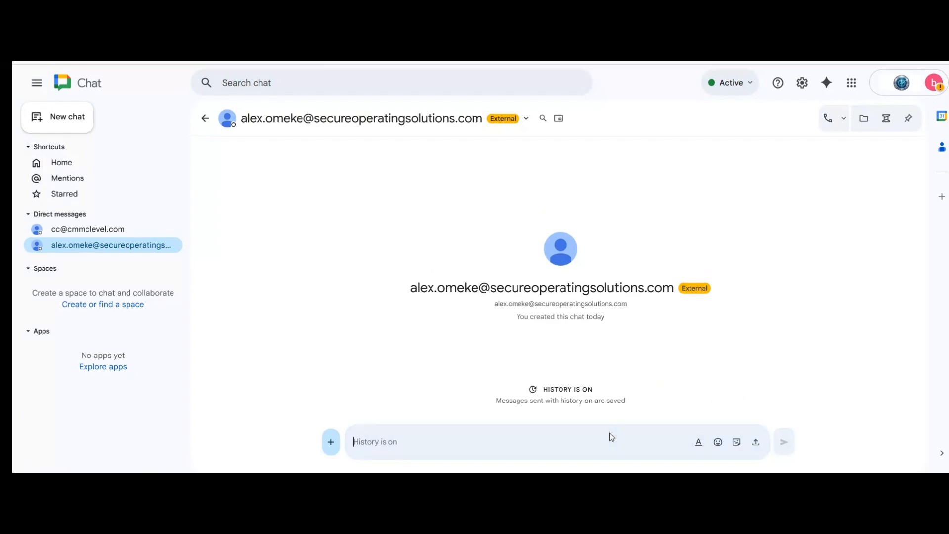
Step: Send 'cui' and then 'fci' to the external contact, dismissing each blocked-message notice
{"action": "type", "text": "cui"}
{"action": "key", "text": "Return"}
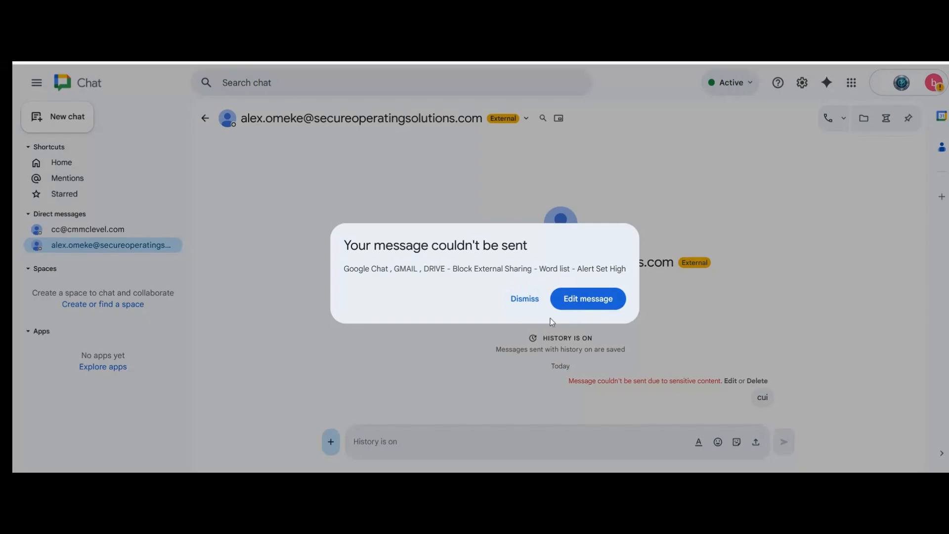
{"action": "left_click", "coordinate": [525, 302]}
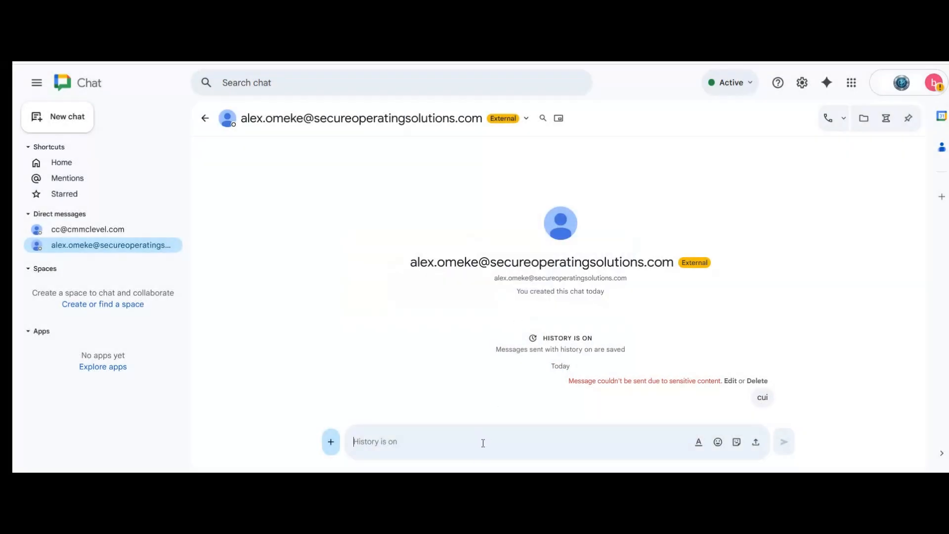
{"action": "type", "text": "fci"}
{"action": "key", "text": "Return"}
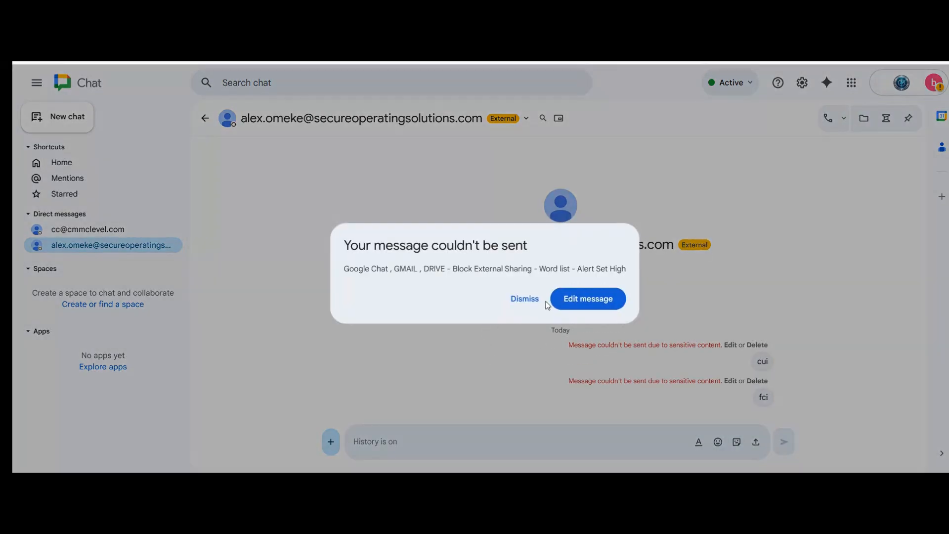
{"action": "left_click", "coordinate": [524, 299]}
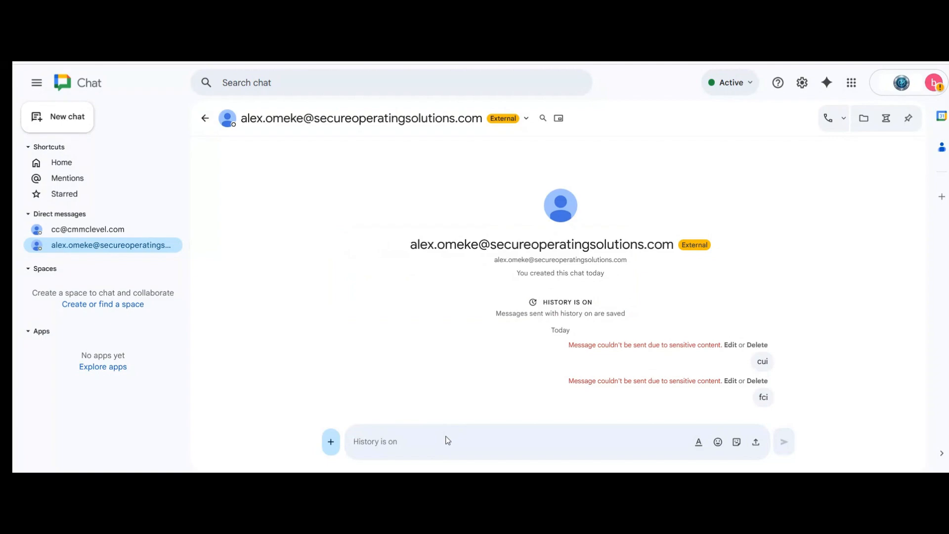
Step: Send 'contract #' to the external contact, dismiss its block notice, and go to Gmail
{"action": "left_click", "coordinate": [448, 440]}
{"action": "type", "text": "contract #"}
{"action": "key", "text": "Return"}
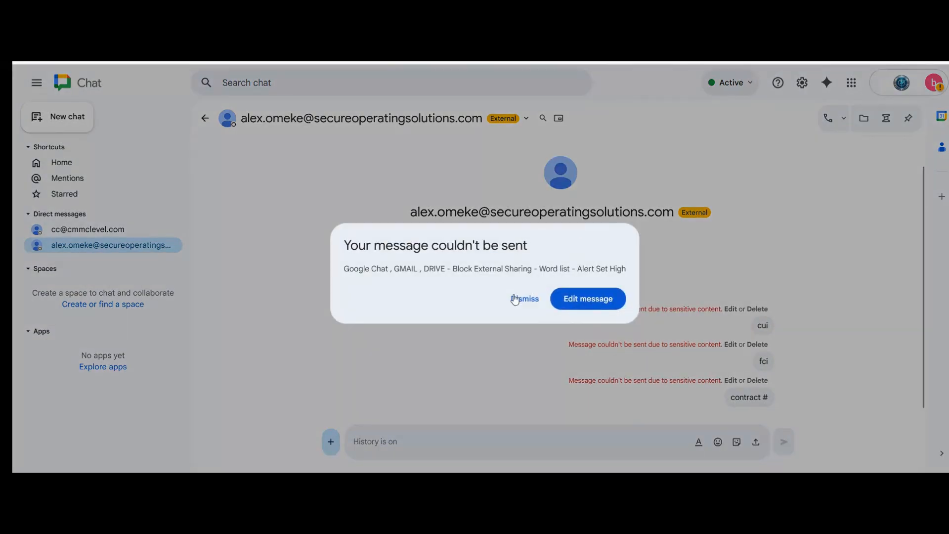
{"action": "left_click", "coordinate": [529, 303]}
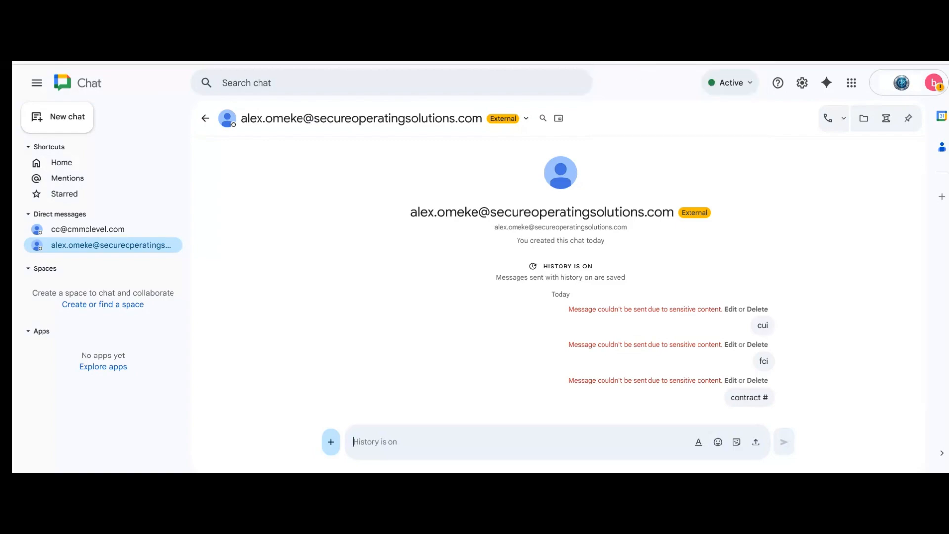
{"action": "left_click", "coordinate": [771, 15]}
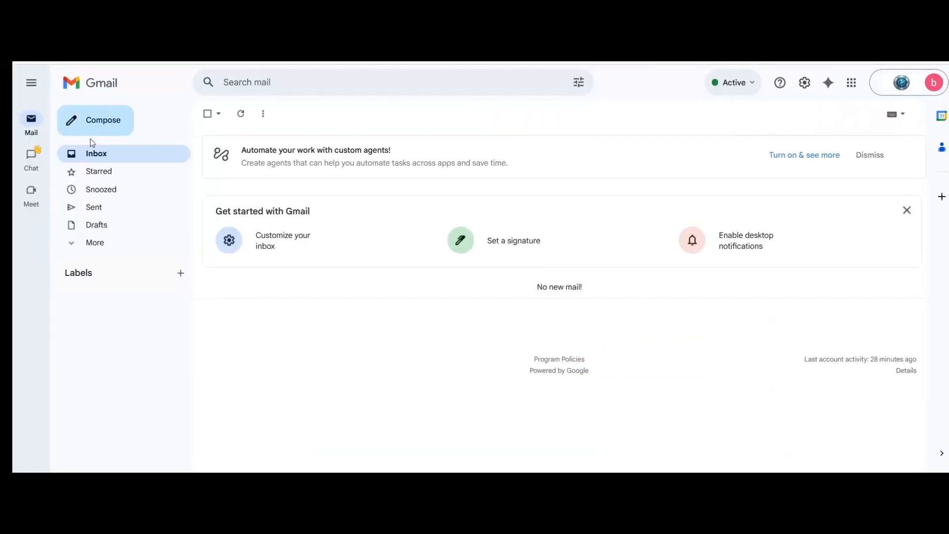
Step: Email the internal colleague with subject 'contract #' and a short body, then check the Sent folder
{"action": "left_click", "coordinate": [75, 124]}
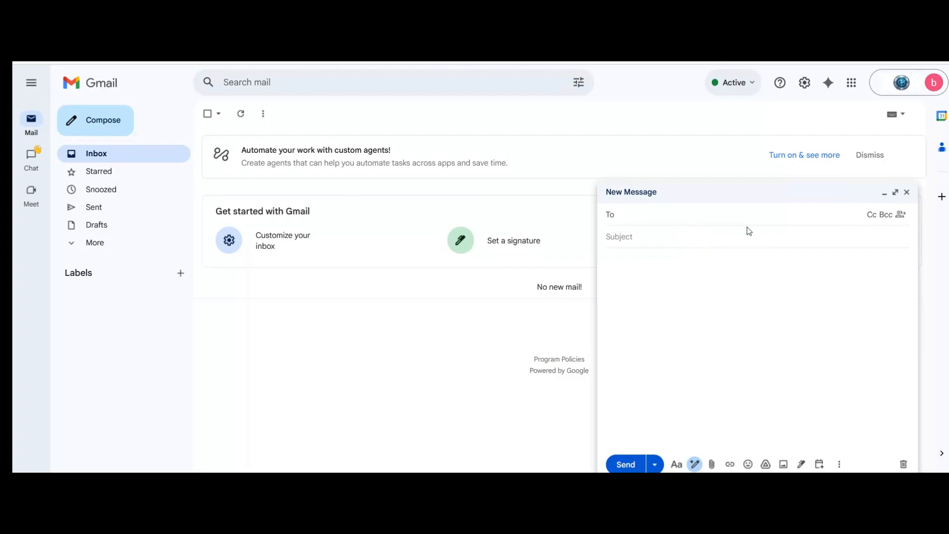
{"action": "type", "text": "c"}
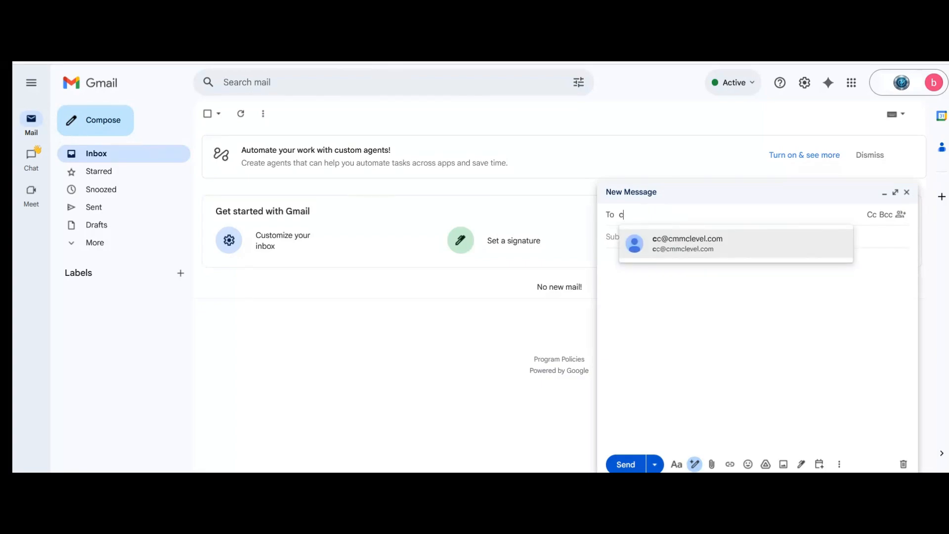
{"action": "left_click", "coordinate": [772, 256]}
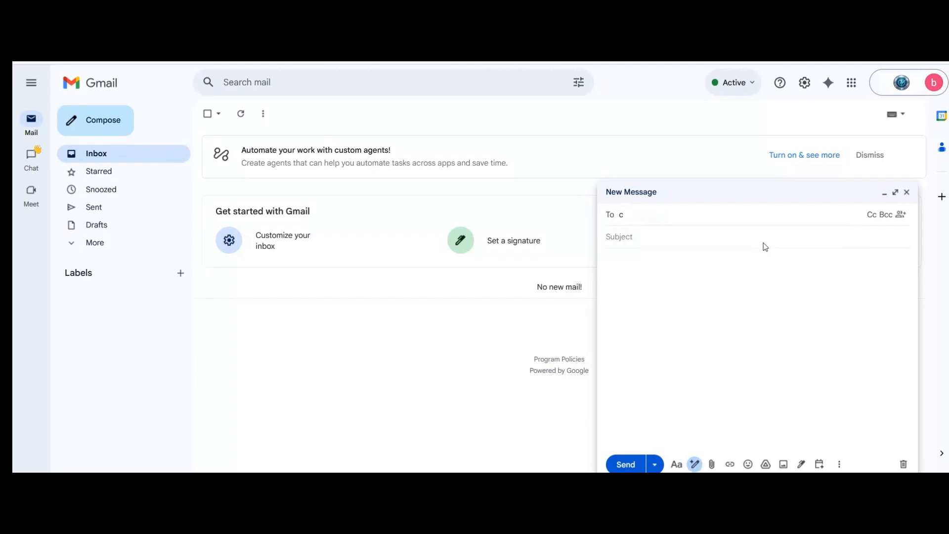
{"action": "left_click", "coordinate": [722, 215]}
{"action": "left_click", "coordinate": [717, 241]}
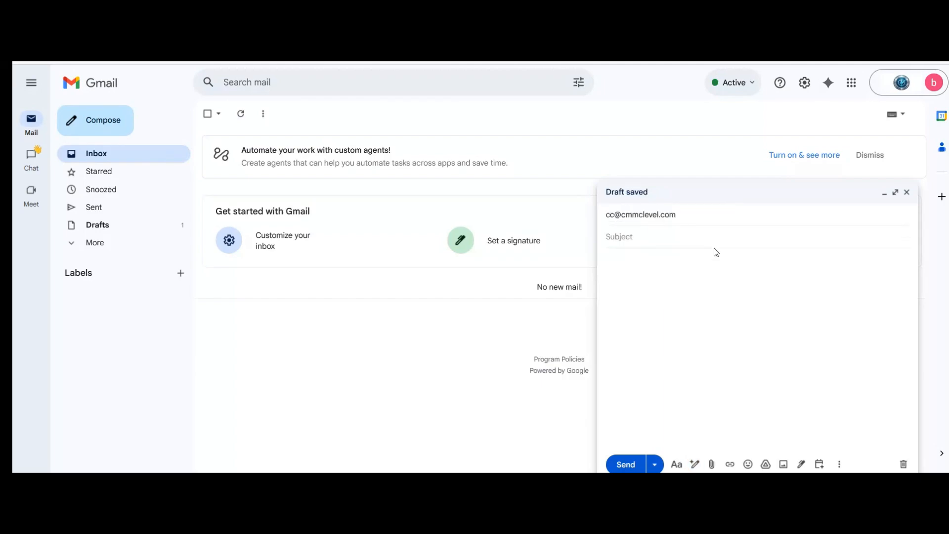
{"action": "type", "text": "contract #"}
{"action": "left_click", "coordinate": [726, 253]}
{"action": "type", "text": "sculpt"}
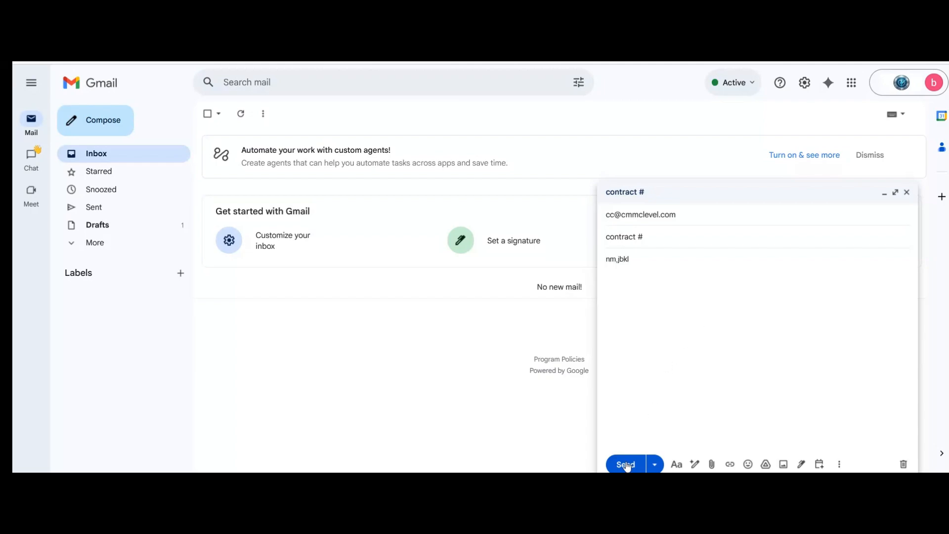
{"action": "left_click", "coordinate": [625, 464]}
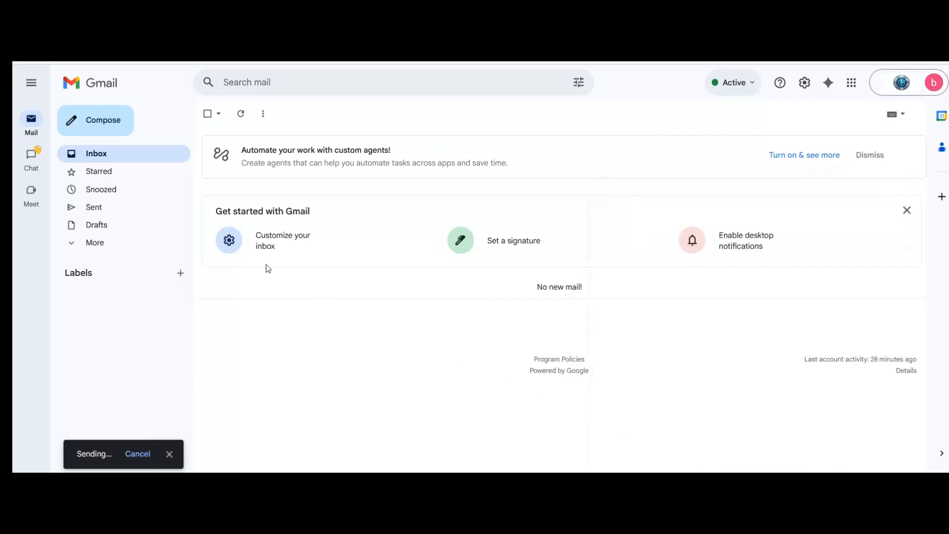
{"action": "left_click", "coordinate": [93, 205]}
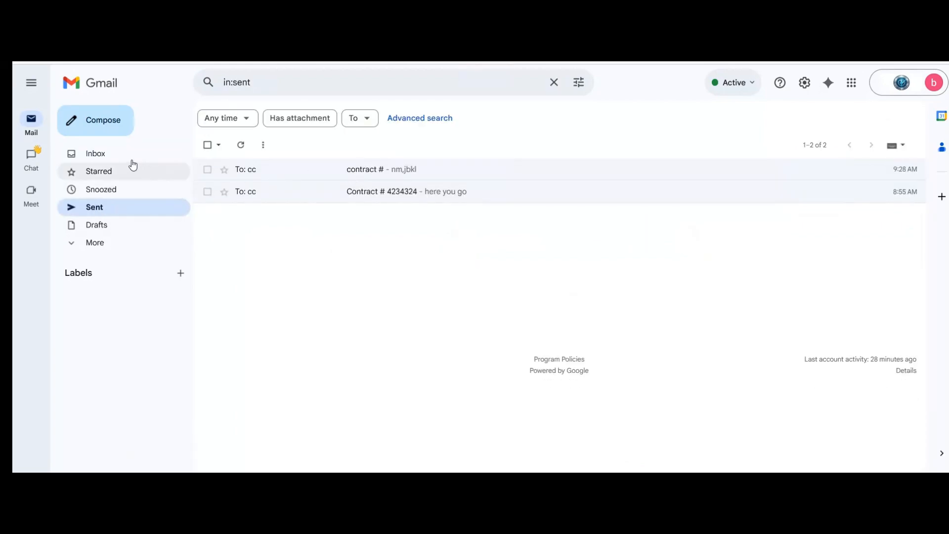
{"action": "left_click", "coordinate": [115, 157]}
Step: Start a 'contract #' email to the external contact, then discard it and open the sent contract # email
{"action": "left_click", "coordinate": [103, 129]}
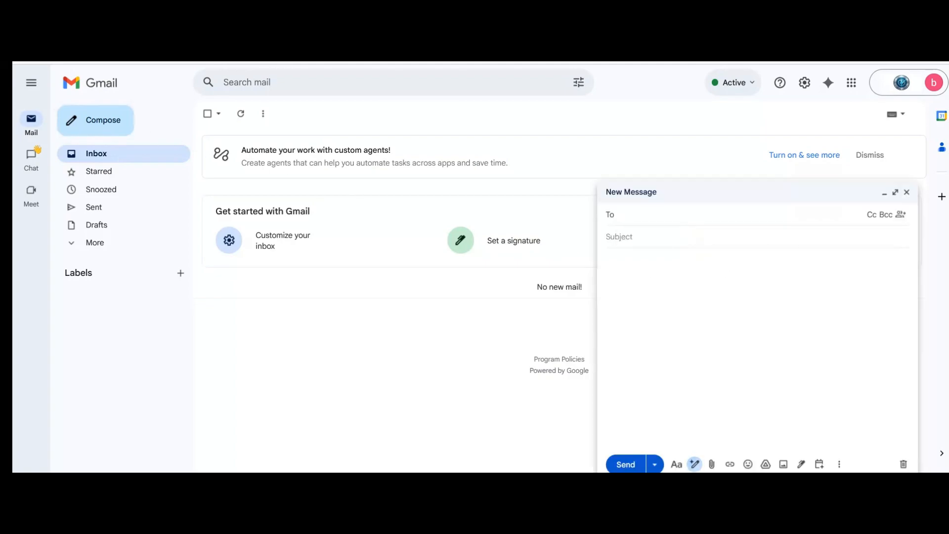
{"action": "type", "text": "al"}
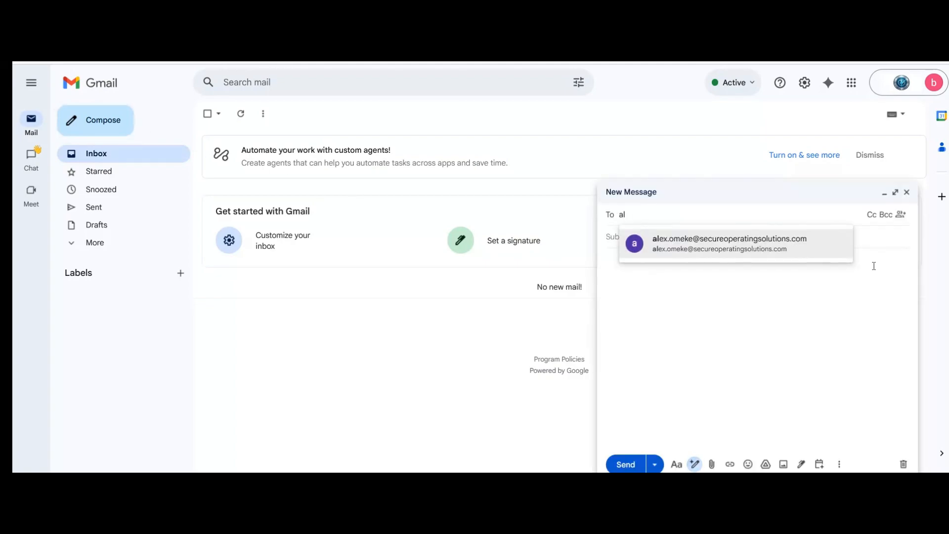
{"action": "left_click", "coordinate": [815, 245]}
{"action": "left_click", "coordinate": [769, 251]}
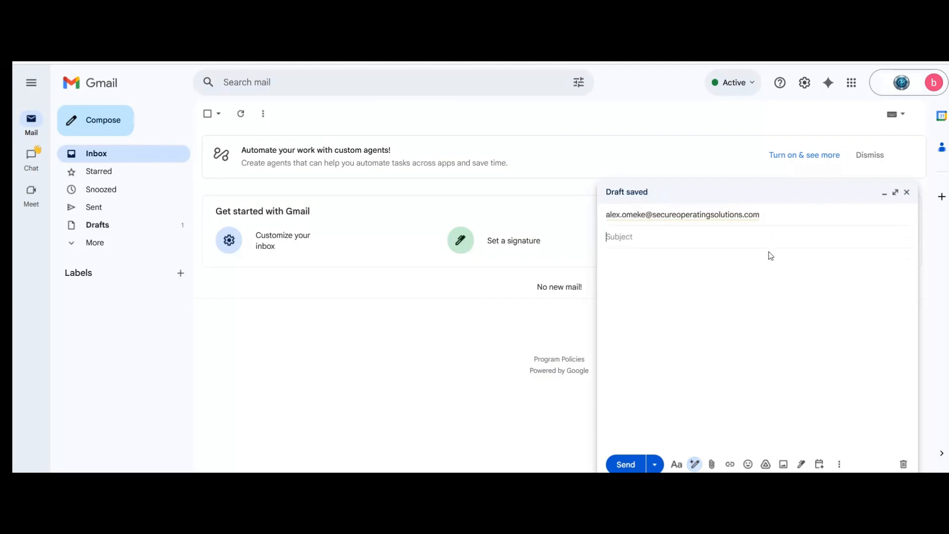
{"action": "type", "text": "contract "}
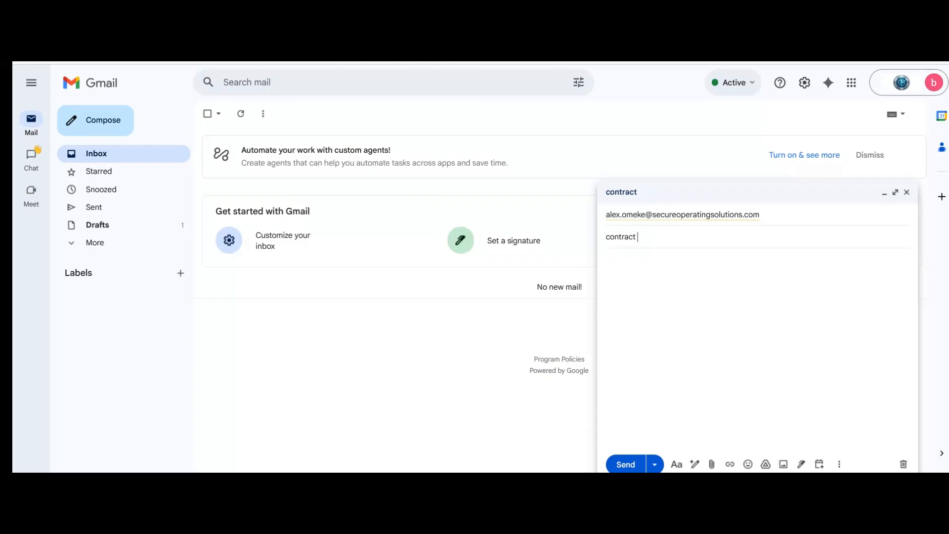
{"action": "type", "text": "#"}
{"action": "left_click", "coordinate": [127, 205]}
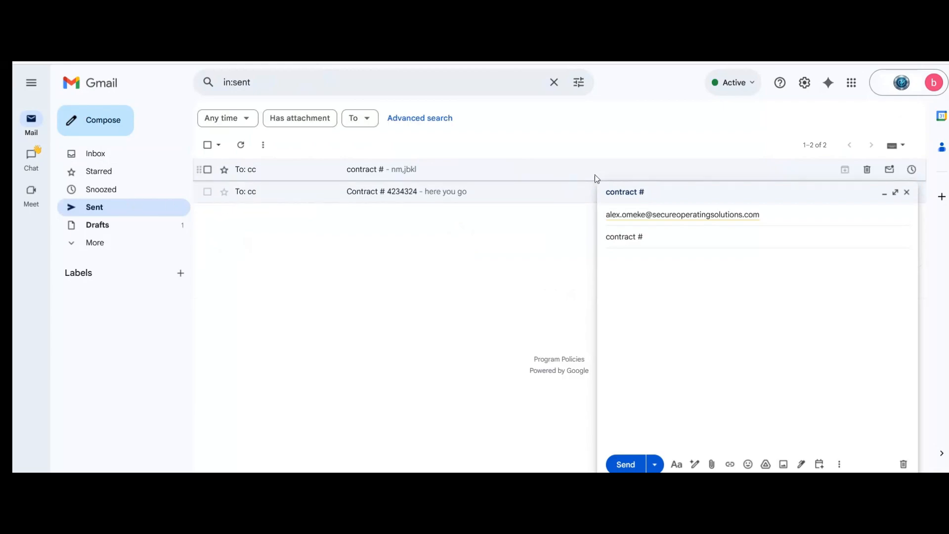
{"action": "left_click", "coordinate": [572, 177]}
{"action": "left_click", "coordinate": [906, 192]}
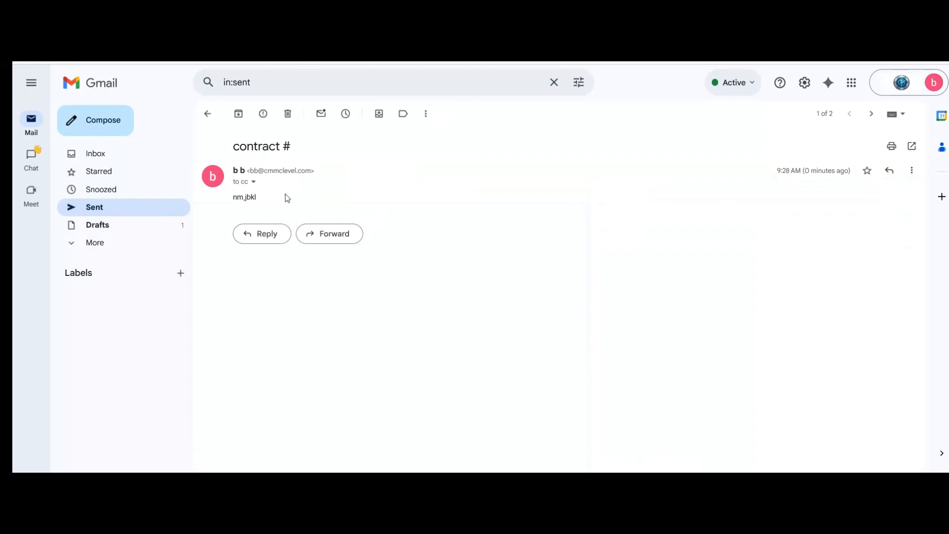
Step: Forward the contract # email to the external recipient, dismiss the policy block warning, and move to Drive
{"action": "left_click", "coordinate": [332, 235]}
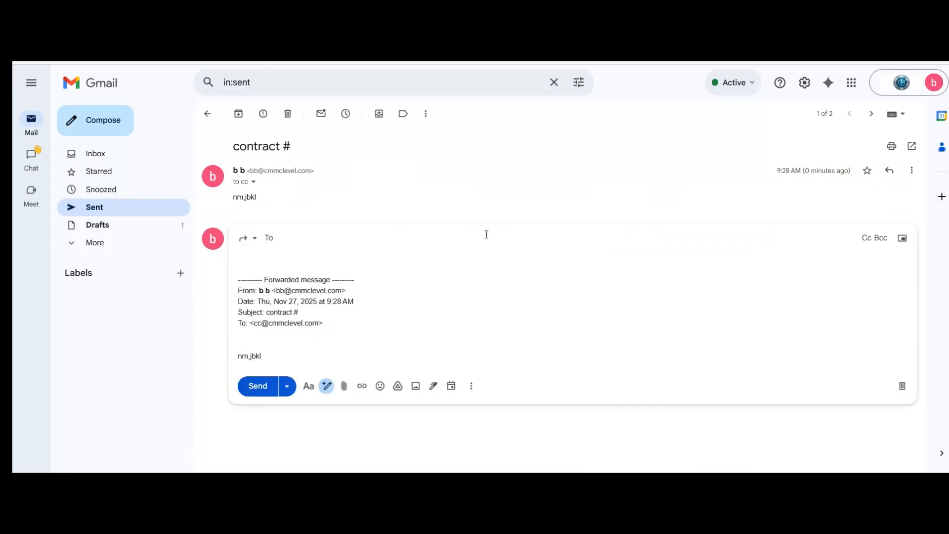
{"action": "type", "text": "alex"}
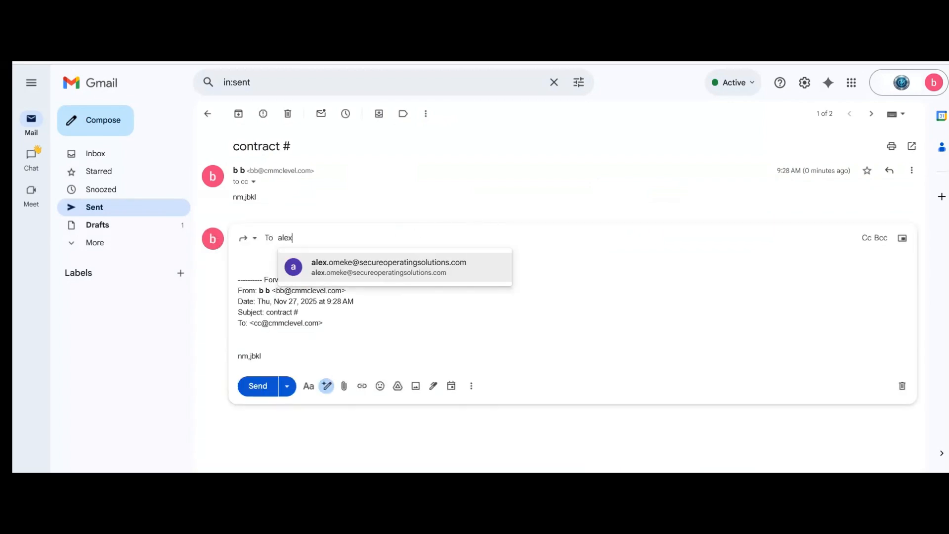
{"action": "left_click", "coordinate": [454, 269]}
{"action": "left_click", "coordinate": [258, 400]}
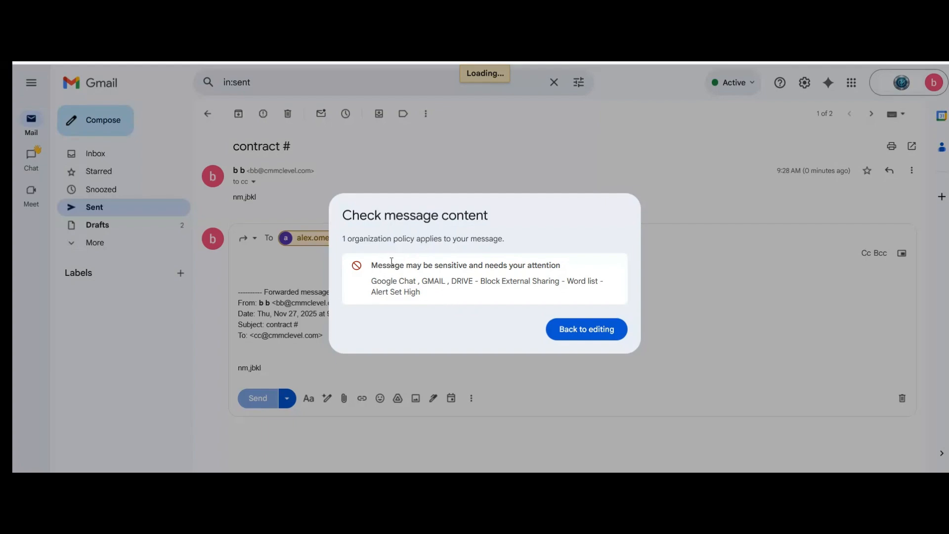
{"action": "left_click", "coordinate": [606, 330]}
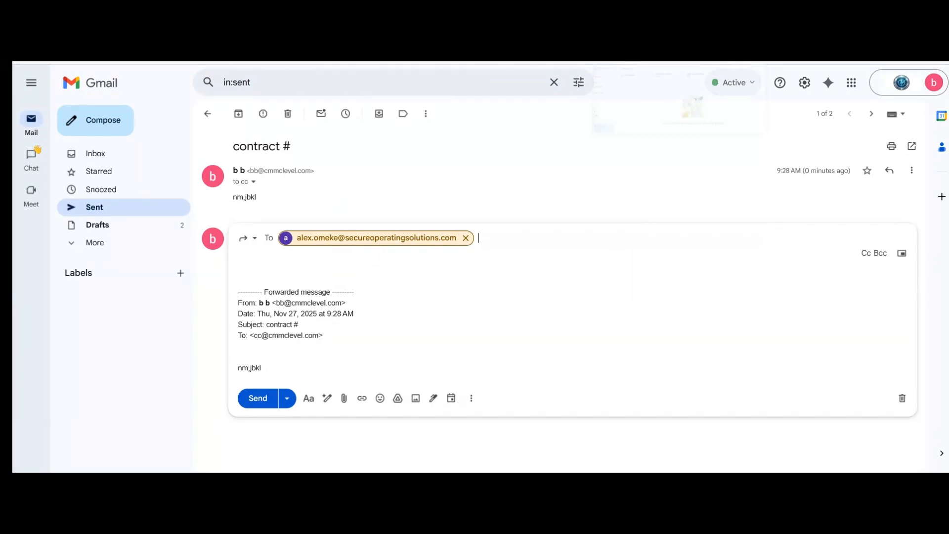
{"action": "left_click", "coordinate": [643, 29]}
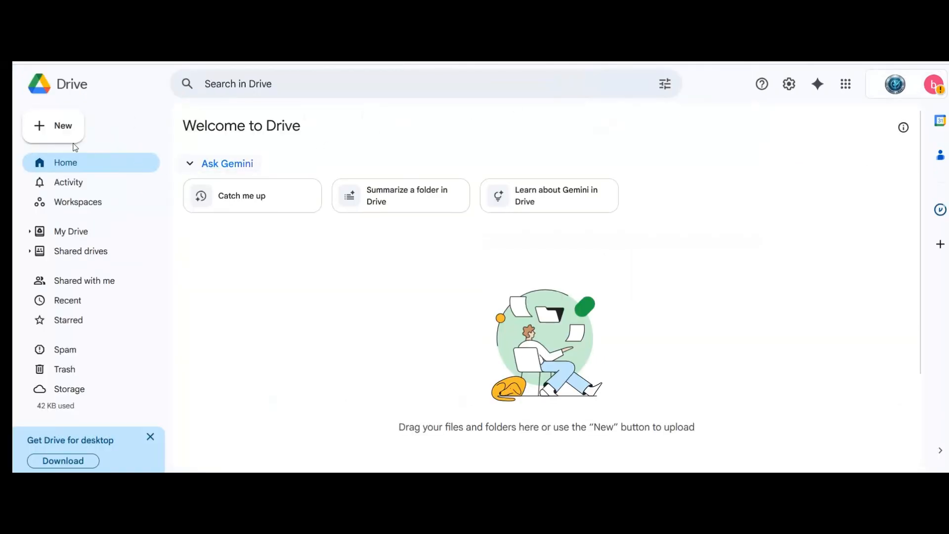
Step: Create a blank Google Docs document from Drive's New menu
{"action": "left_click", "coordinate": [63, 127]}
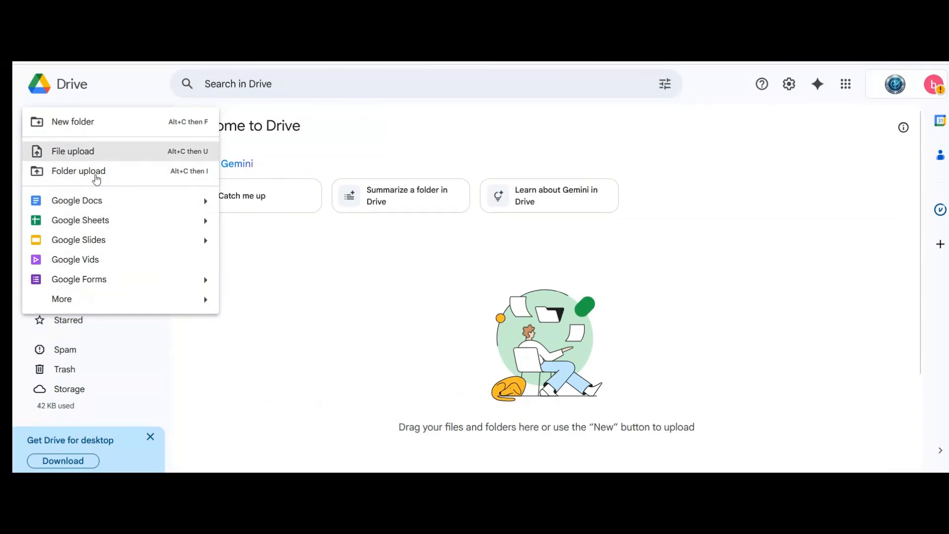
{"action": "left_click", "coordinate": [154, 207]}
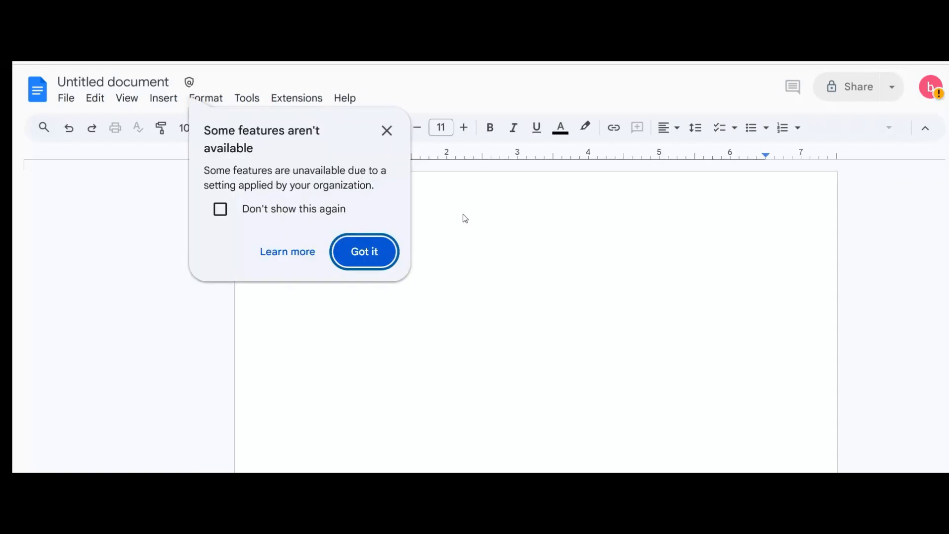
Step: Dismiss the features notice and type 'contract # 989898YEs' on the page
{"action": "left_click", "coordinate": [390, 144]}
{"action": "left_click", "coordinate": [387, 132]}
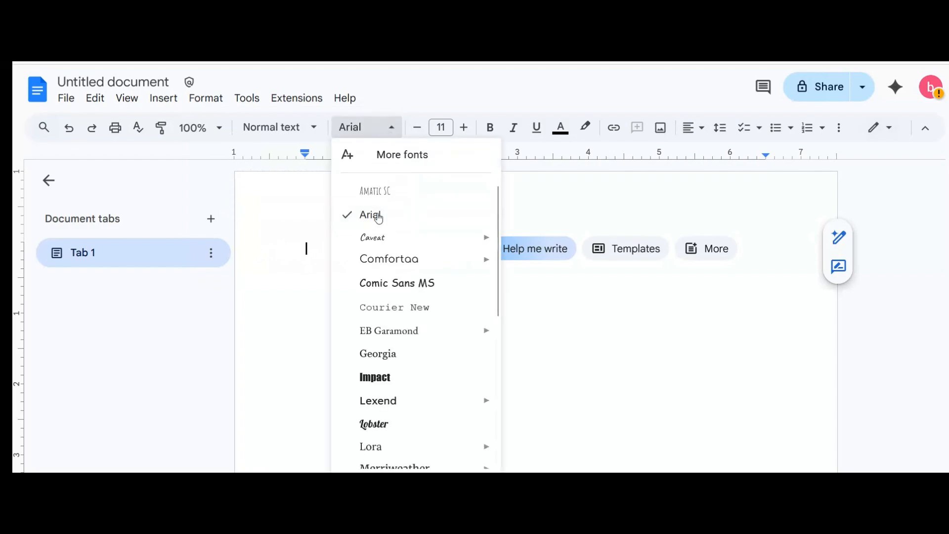
{"action": "left_click", "coordinate": [708, 289]}
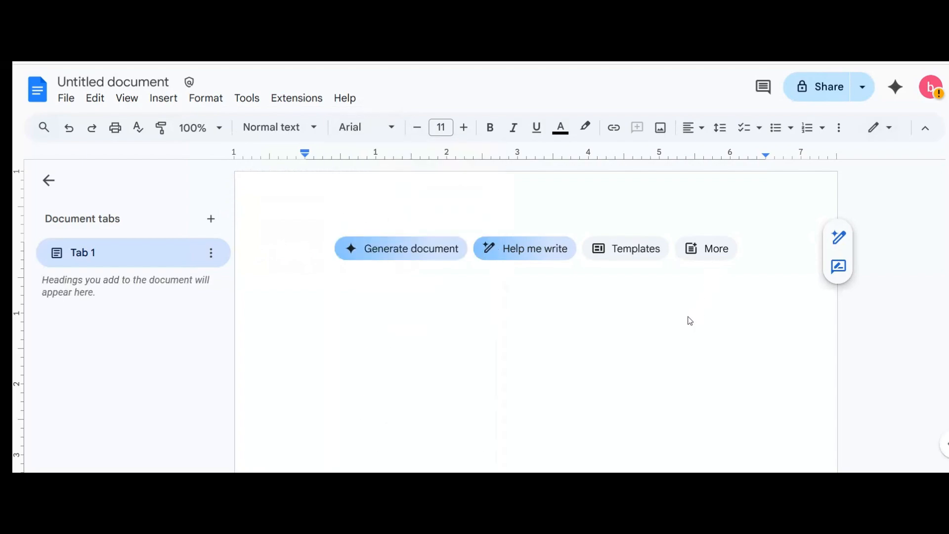
{"action": "type", "text": "contract"}
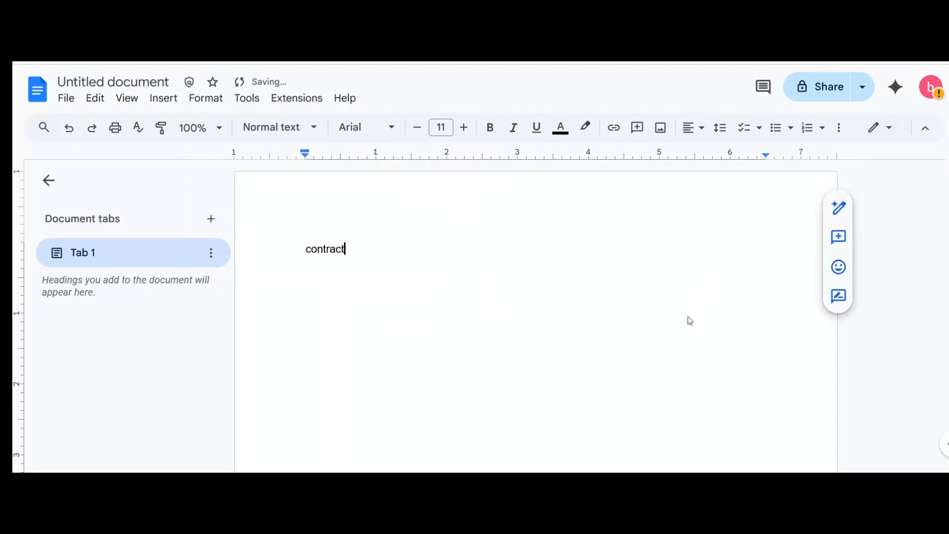
{"action": "type", "text": " # "}
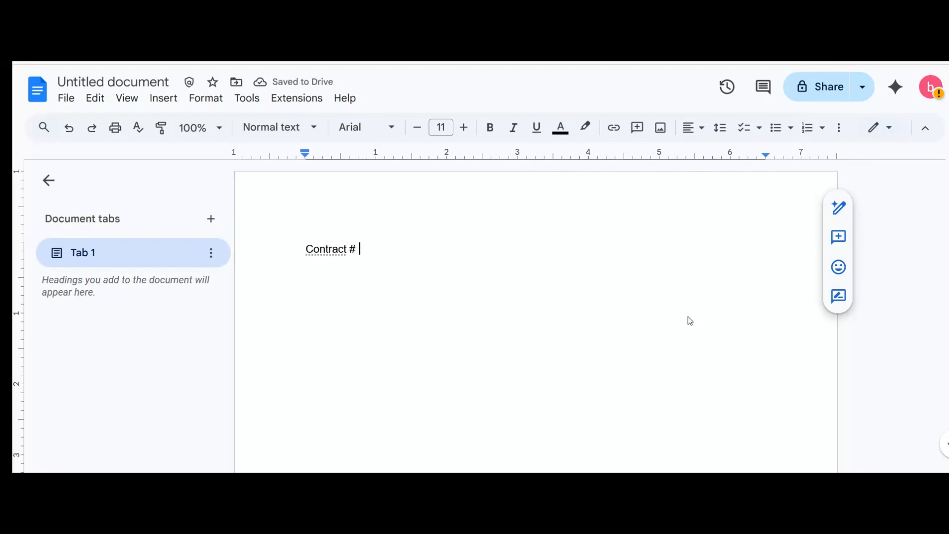
{"action": "type", "text": "989898"}
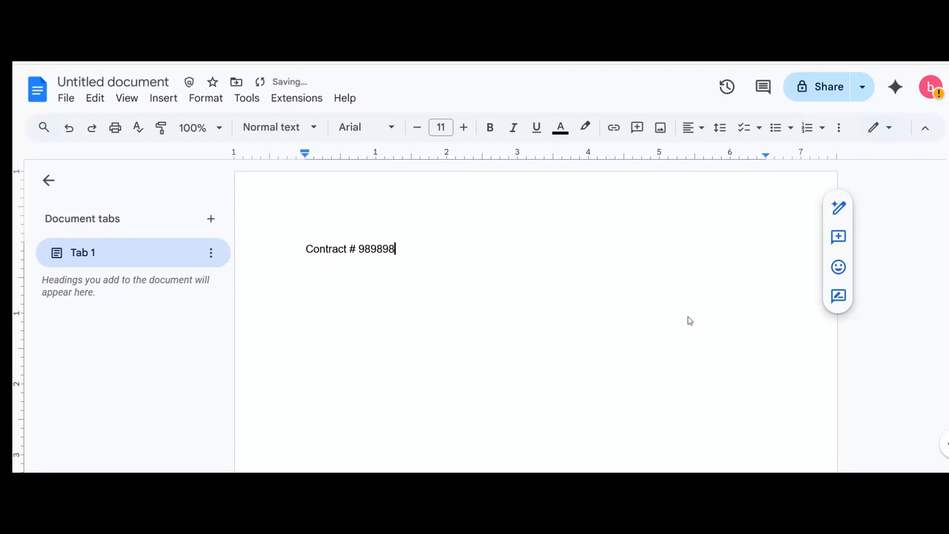
{"action": "type", "text": "YEs"}
Step: Copy that line into the document title as 'Contract # 989898YEs' and bring up sharing settings
{"action": "left_click_drag", "start_coordinate": [416, 250], "coordinate": [261, 248]}
{"action": "right_click", "coordinate": [370, 253]}
{"action": "left_click", "coordinate": [421, 173]}
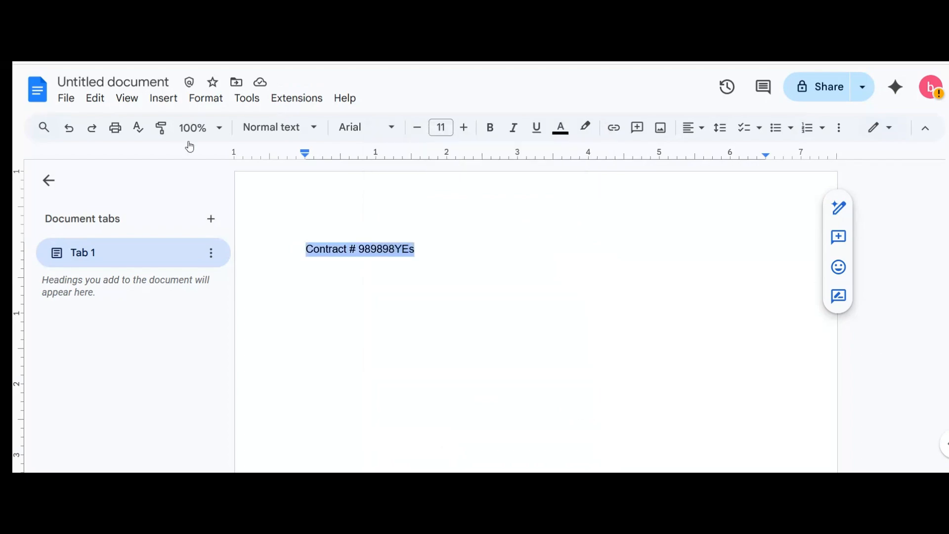
{"action": "left_click", "coordinate": [119, 89]}
{"action": "key", "text": "ctrl+v"}
{"action": "left_click", "coordinate": [530, 307]}
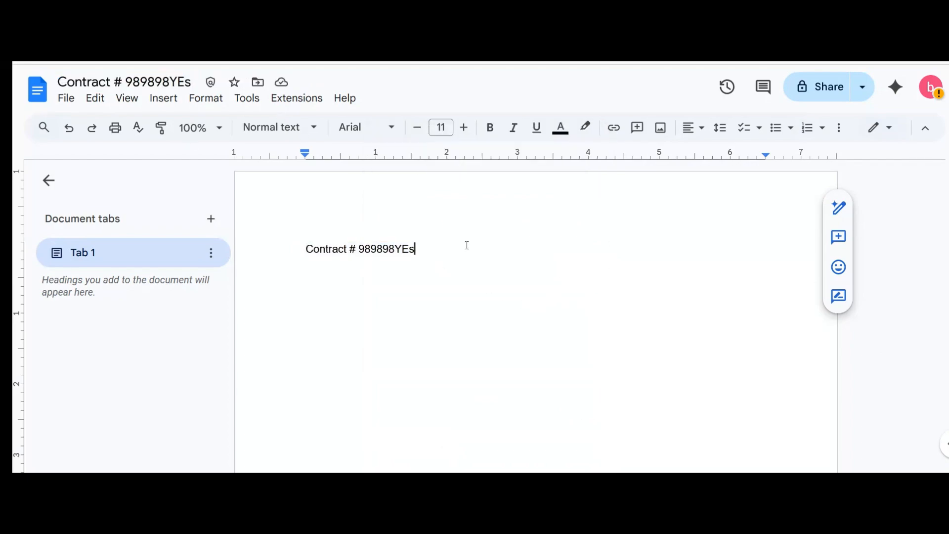
{"action": "left_click", "coordinate": [828, 96]}
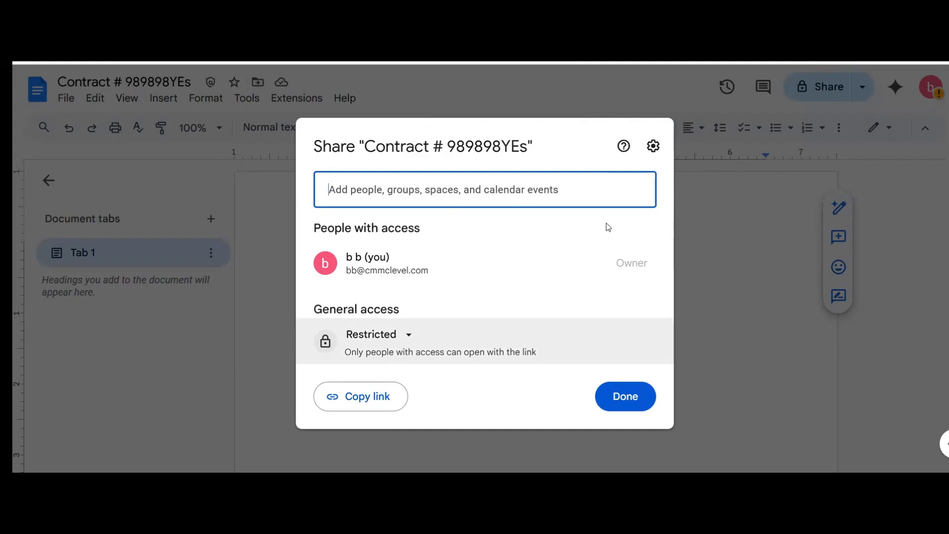
Step: Share the document with the internal colleague as Editor without sending a notification
{"action": "left_click", "coordinate": [584, 193]}
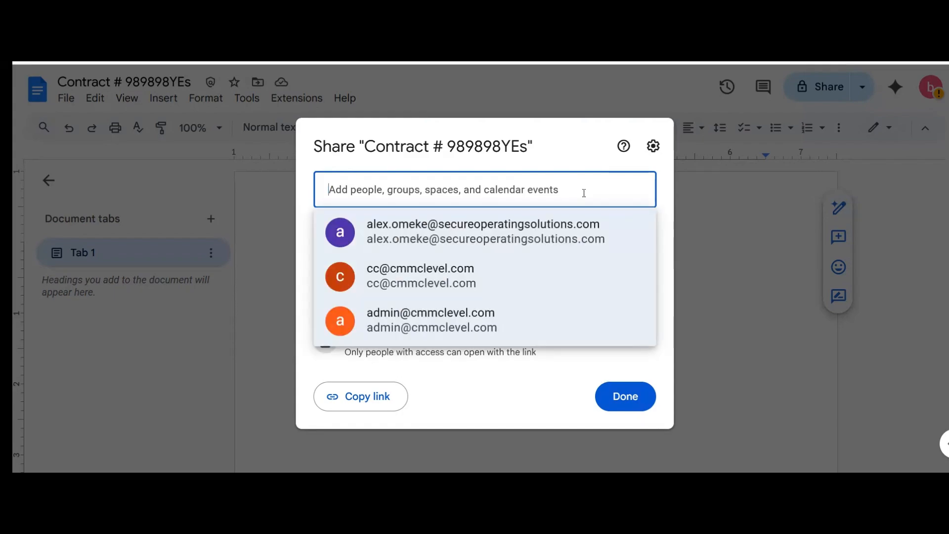
{"action": "left_click", "coordinate": [494, 272]}
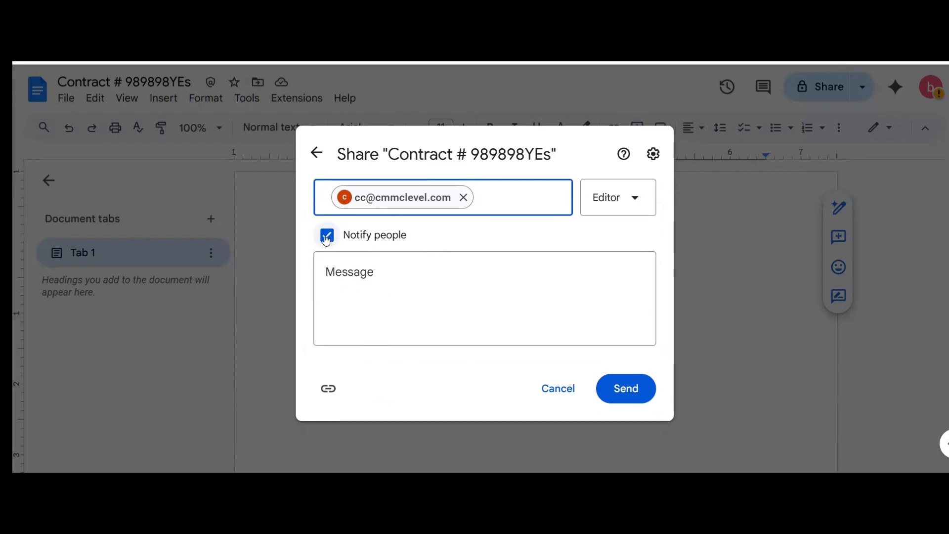
{"action": "left_click", "coordinate": [370, 241]}
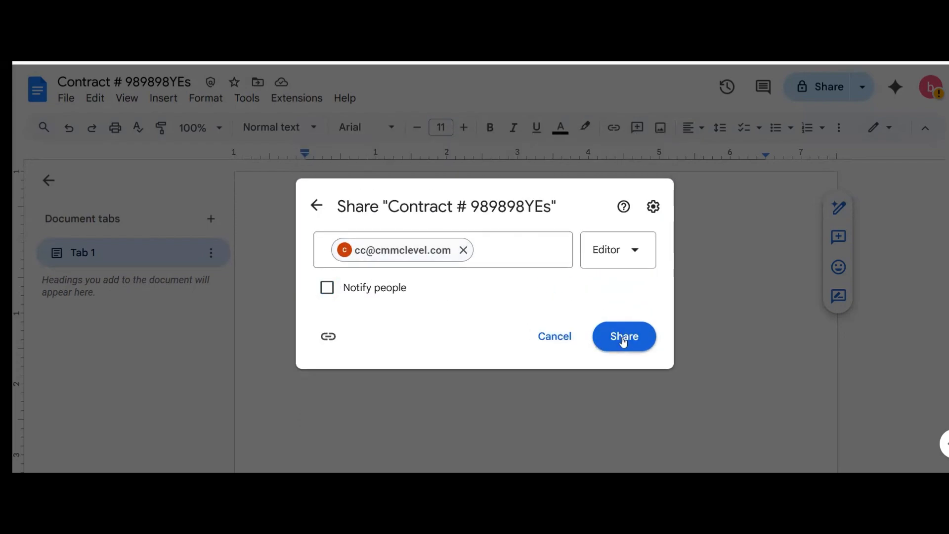
{"action": "left_click", "coordinate": [618, 259]}
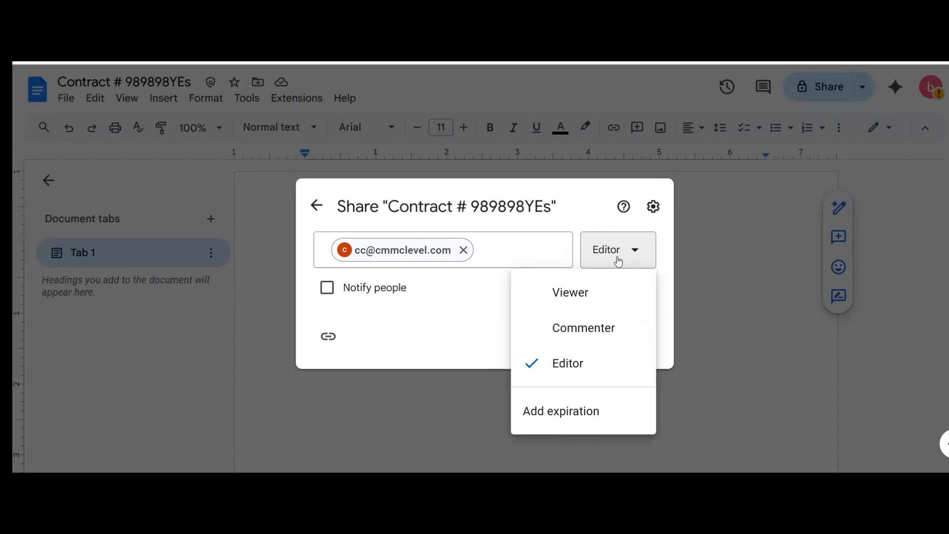
{"action": "left_click", "coordinate": [477, 323]}
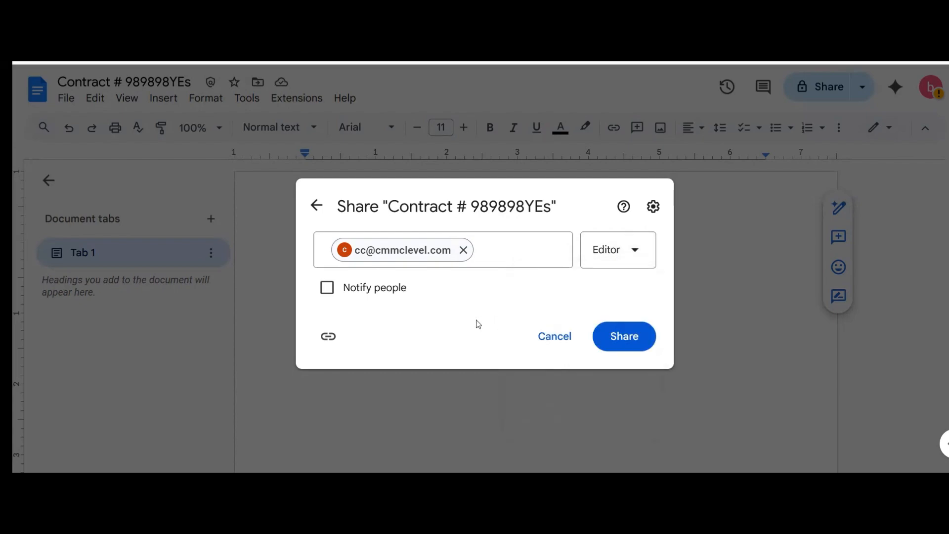
{"action": "left_click", "coordinate": [628, 343]}
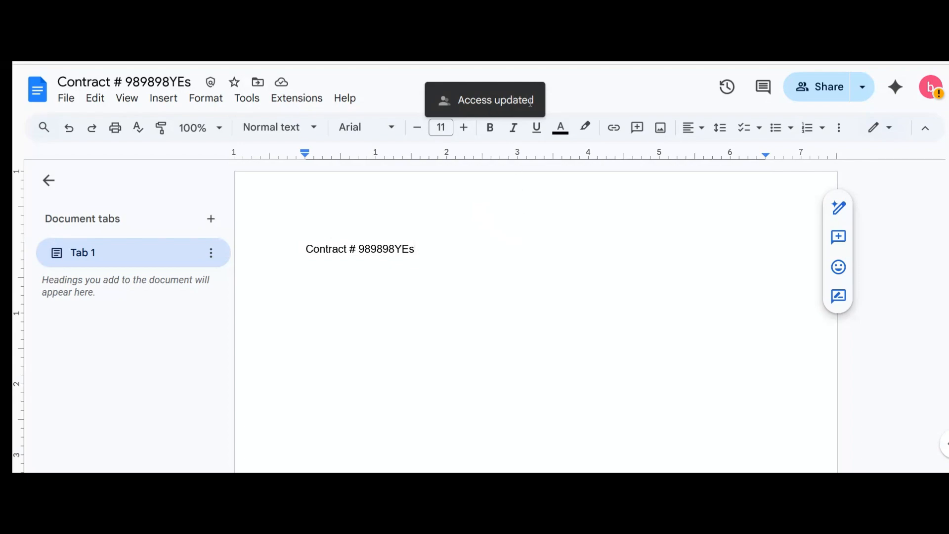
Step: Share it with the external recipient as Viewer without notification, confirming despite the external-sharing warning
{"action": "left_click", "coordinate": [820, 86]}
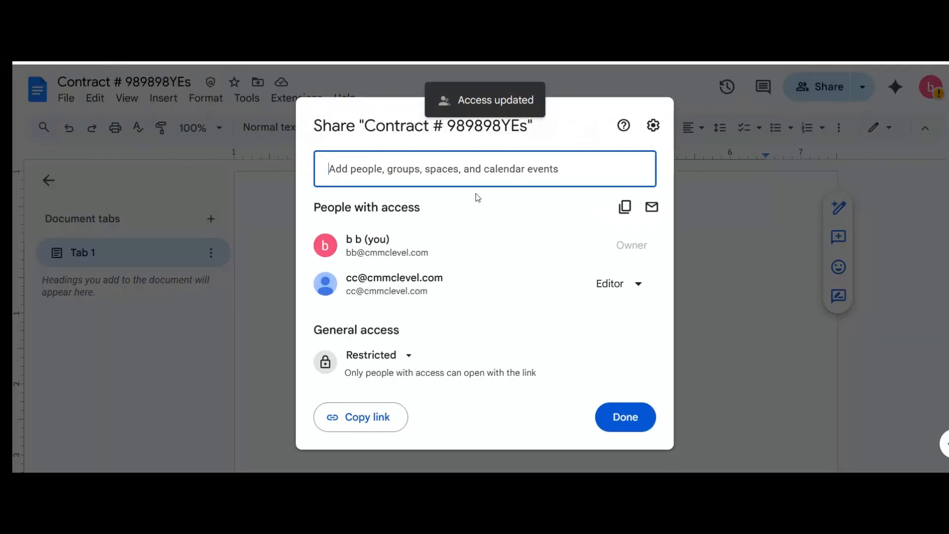
{"action": "left_click", "coordinate": [512, 170]}
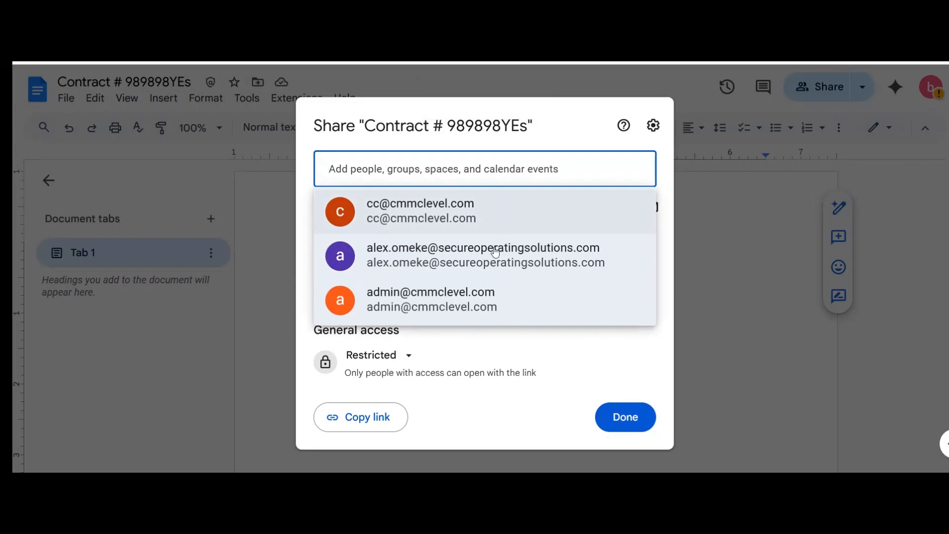
{"action": "mouse_move", "coordinate": [468, 264]}
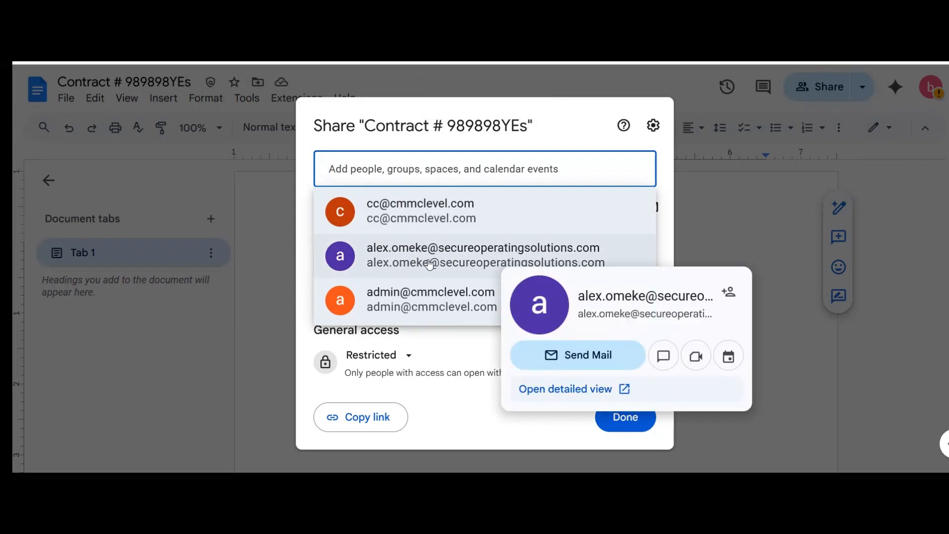
{"action": "left_click", "coordinate": [466, 259]}
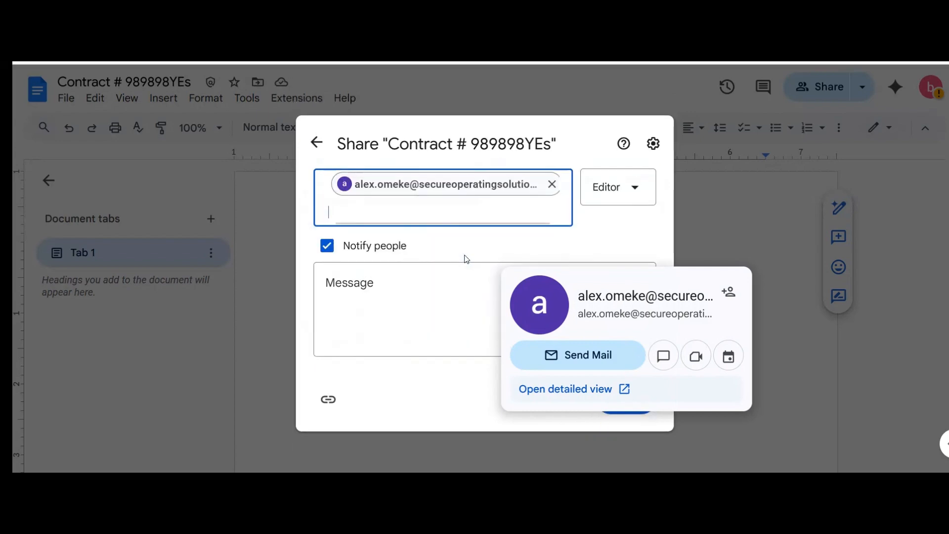
{"action": "left_click", "coordinate": [320, 245]}
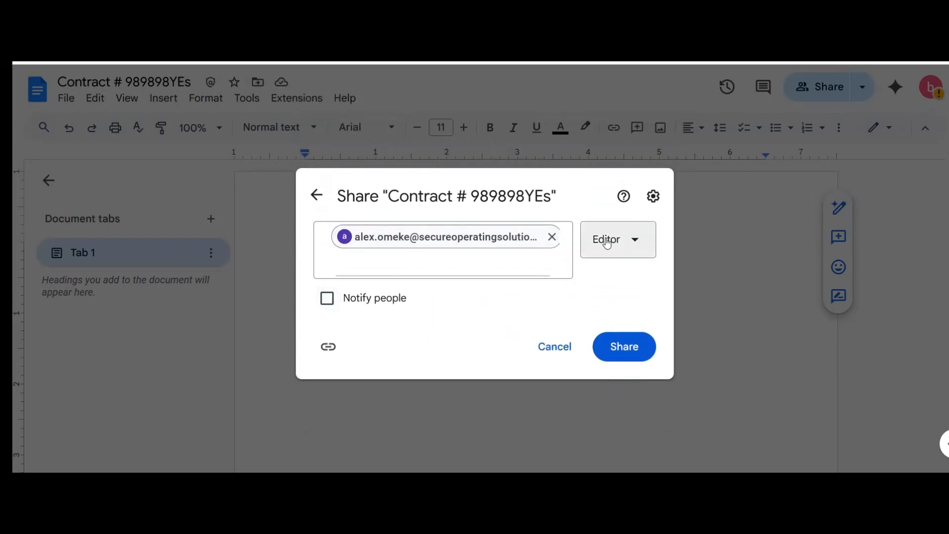
{"action": "left_click", "coordinate": [606, 242]}
{"action": "left_click", "coordinate": [577, 282]}
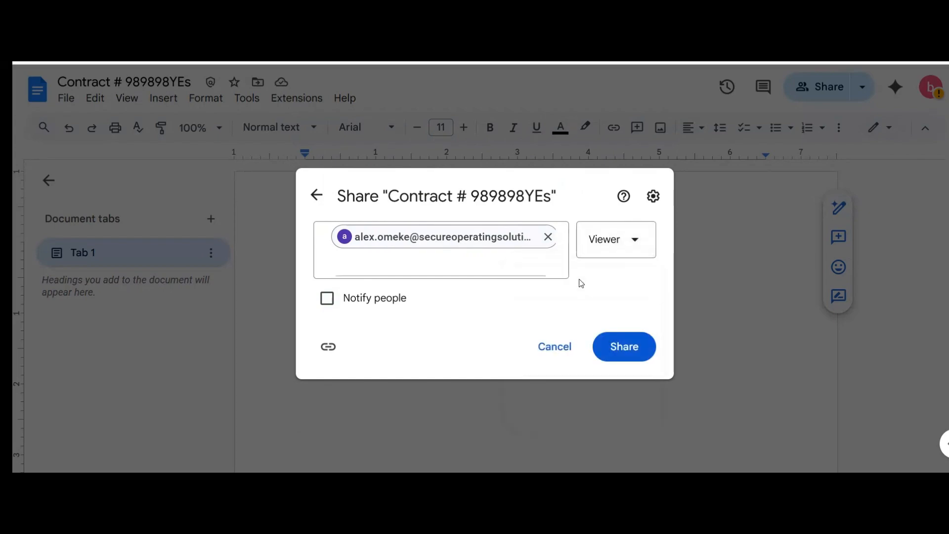
{"action": "left_click", "coordinate": [622, 354]}
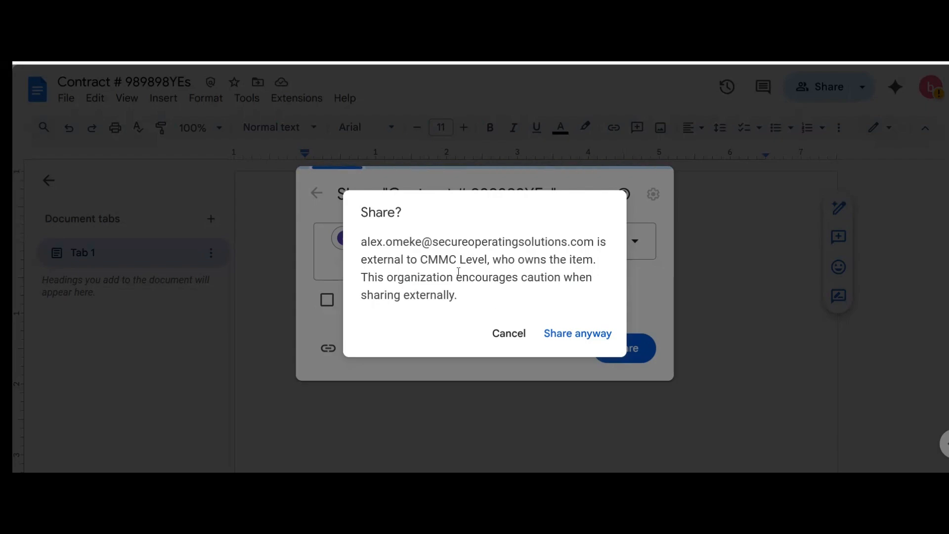
{"action": "left_click", "coordinate": [588, 332]}
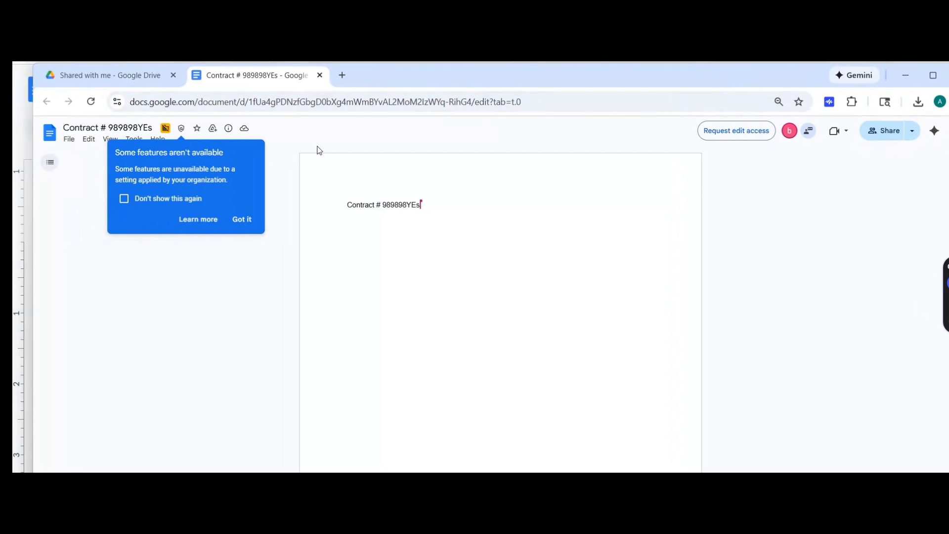
Step: In the recipient's copy, dismiss the features notice and inspect the disabled Download and Print options in File
{"action": "left_click", "coordinate": [240, 219]}
{"action": "left_click", "coordinate": [70, 140]}
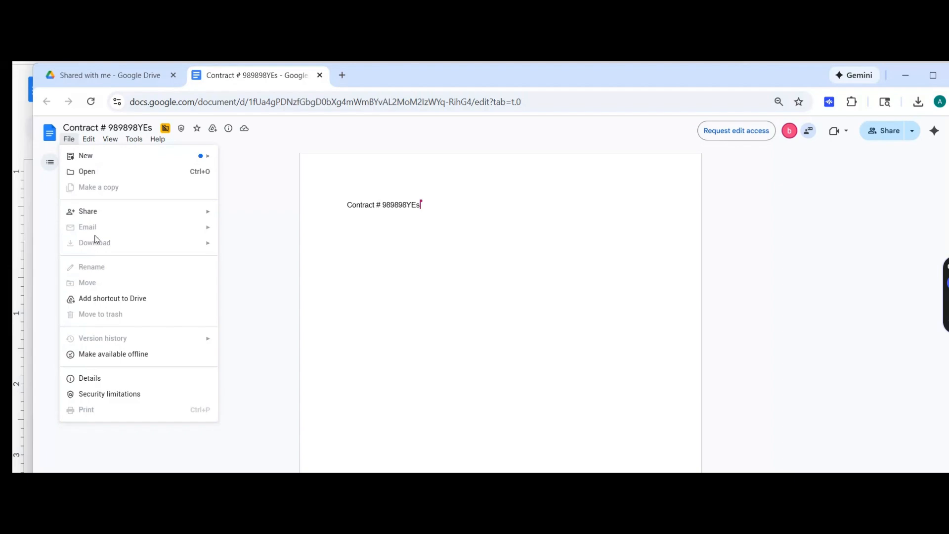
{"action": "mouse_move", "coordinate": [99, 213]}
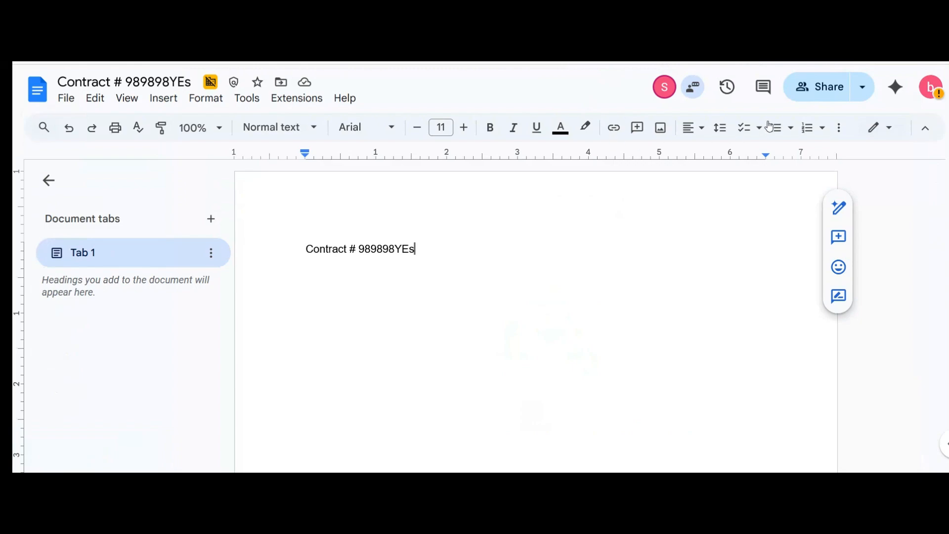
Step: Change the external recipient's access from Viewer to Editor, save, and switch to the recipient's window
{"action": "left_click", "coordinate": [826, 94]}
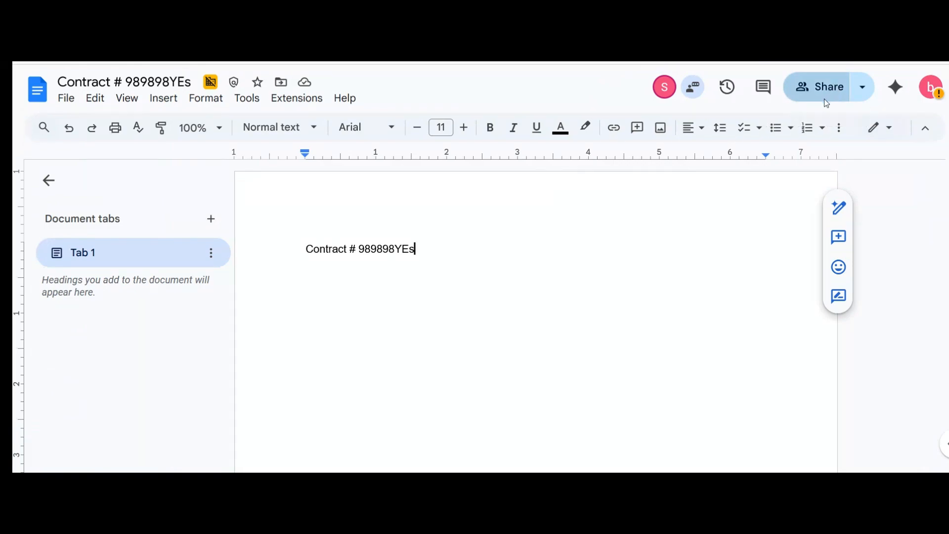
{"action": "left_click", "coordinate": [611, 265]}
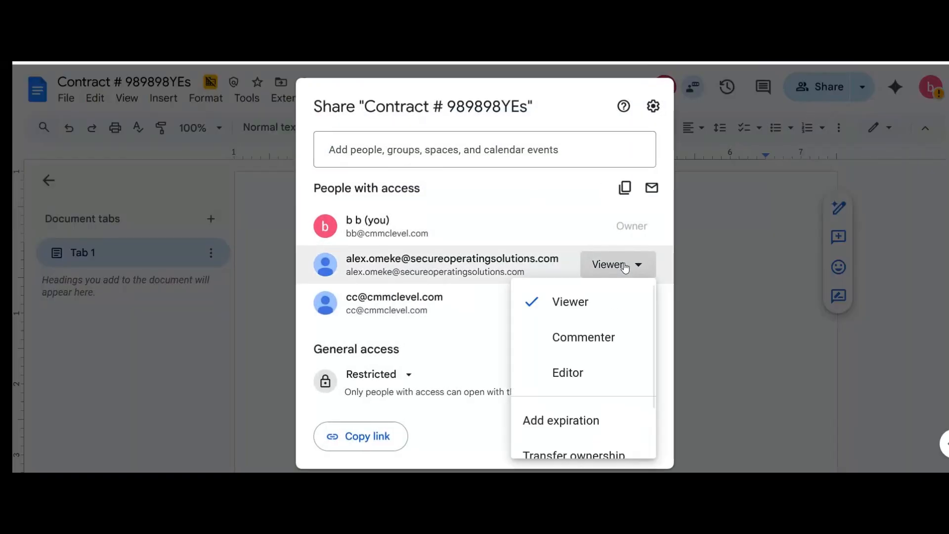
{"action": "left_click", "coordinate": [588, 378]}
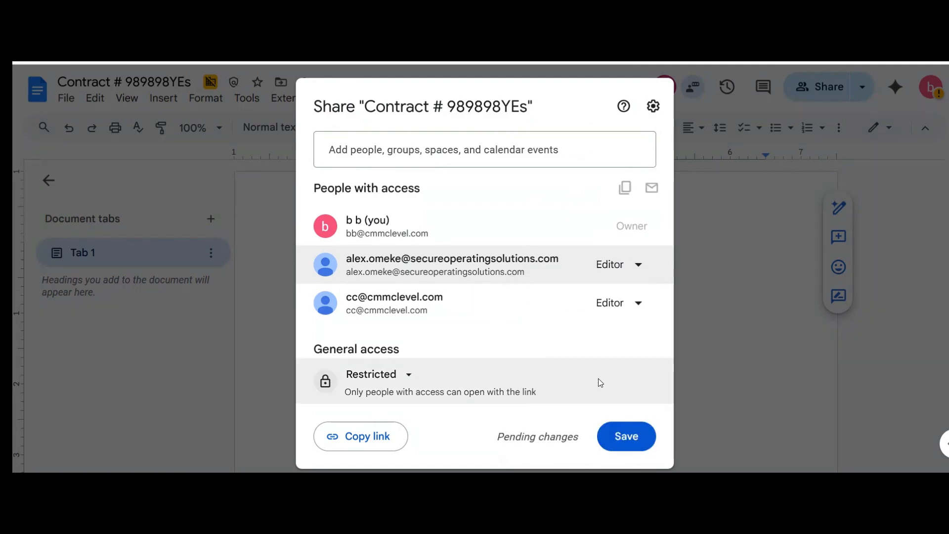
{"action": "left_click", "coordinate": [624, 435]}
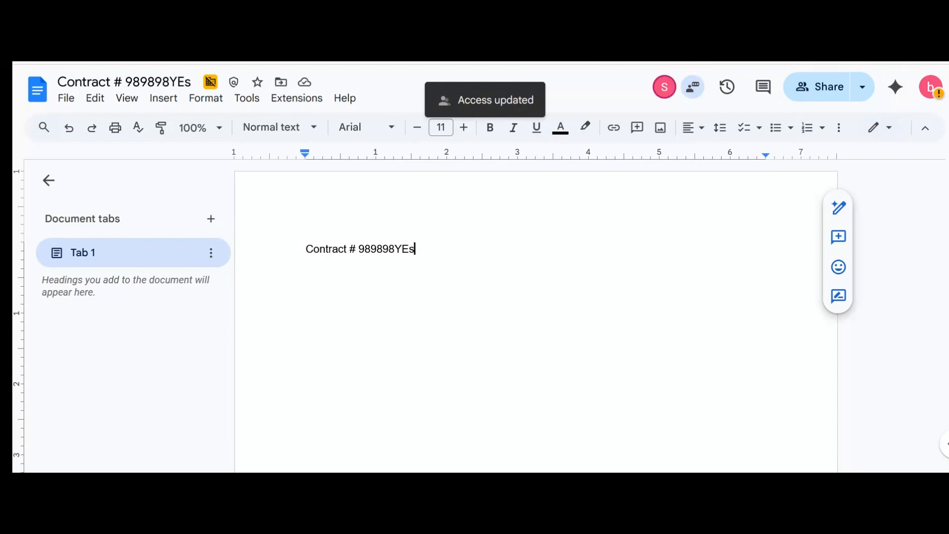
{"action": "key", "text": "alt+Tab"}
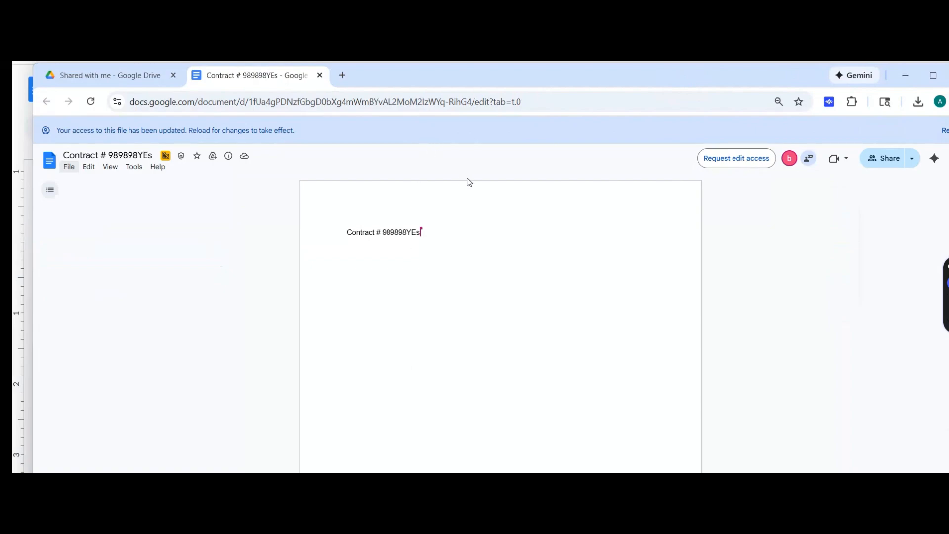
Step: Reload the recipient's copy, dismiss the features notice, and review the now-available File menu options
{"action": "left_click", "coordinate": [91, 100]}
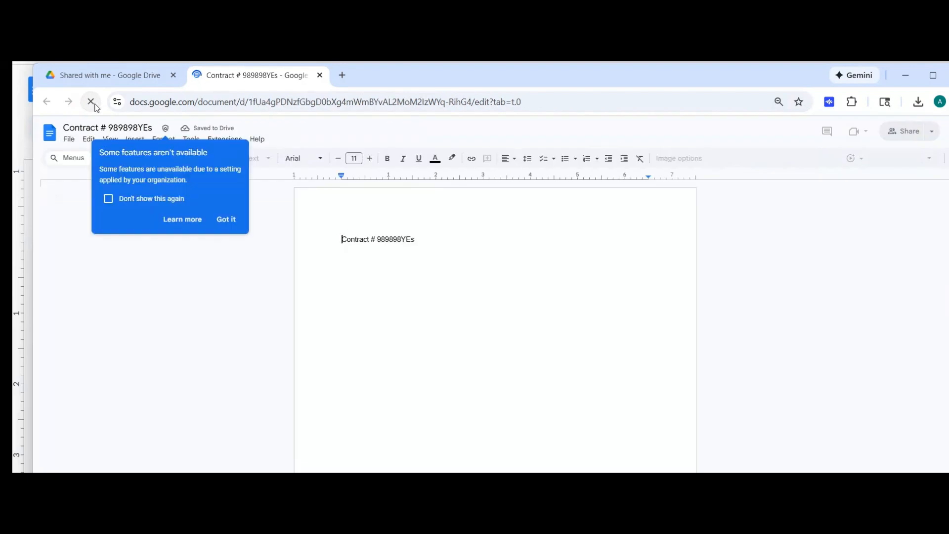
{"action": "left_click", "coordinate": [70, 139]}
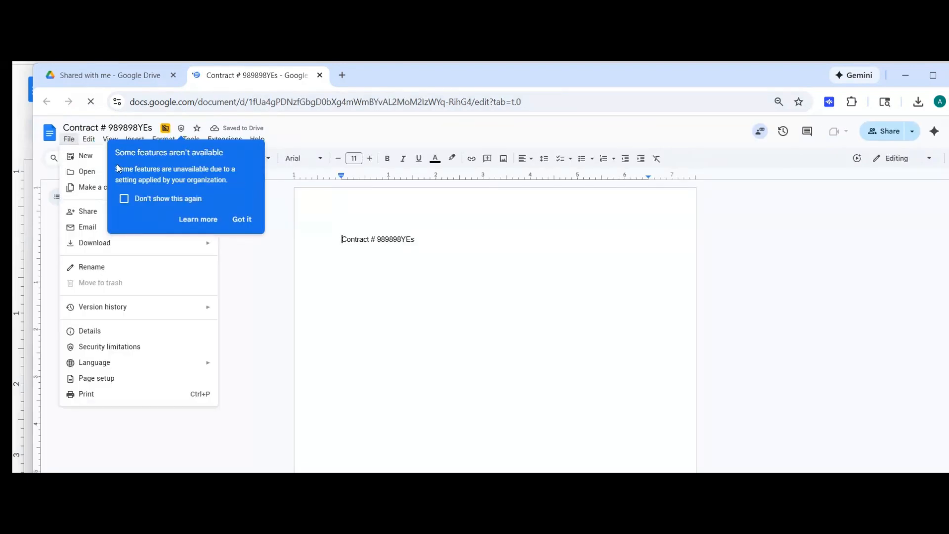
{"action": "left_click", "coordinate": [241, 219]}
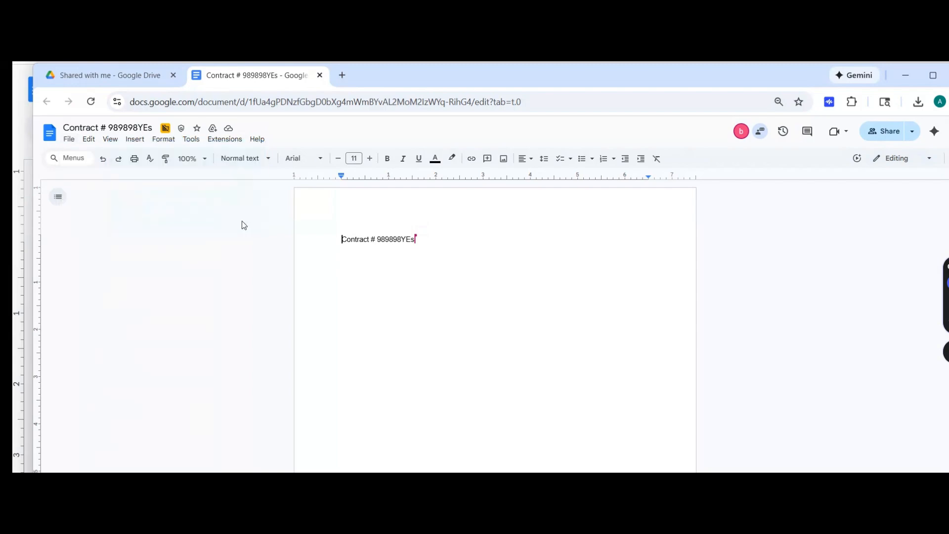
{"action": "left_click", "coordinate": [68, 139]}
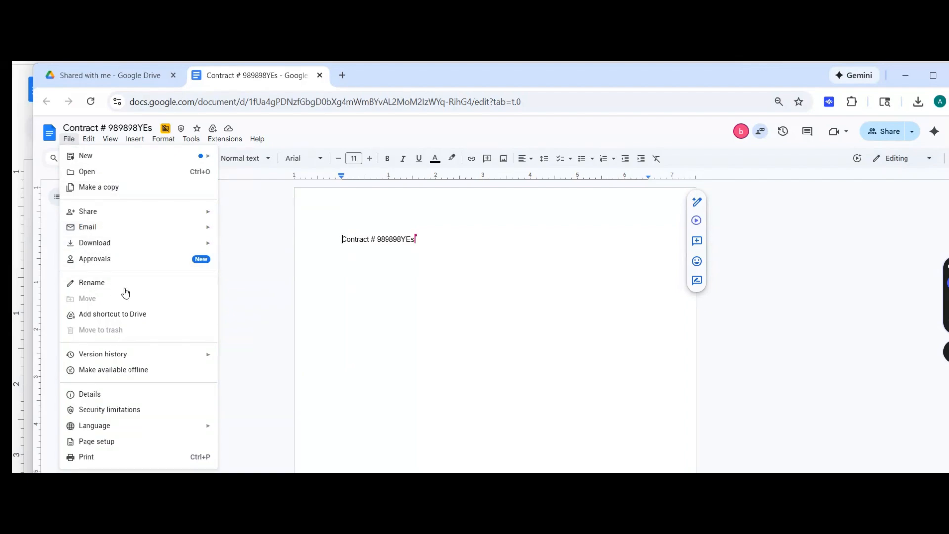
{"action": "left_click", "coordinate": [231, 252]}
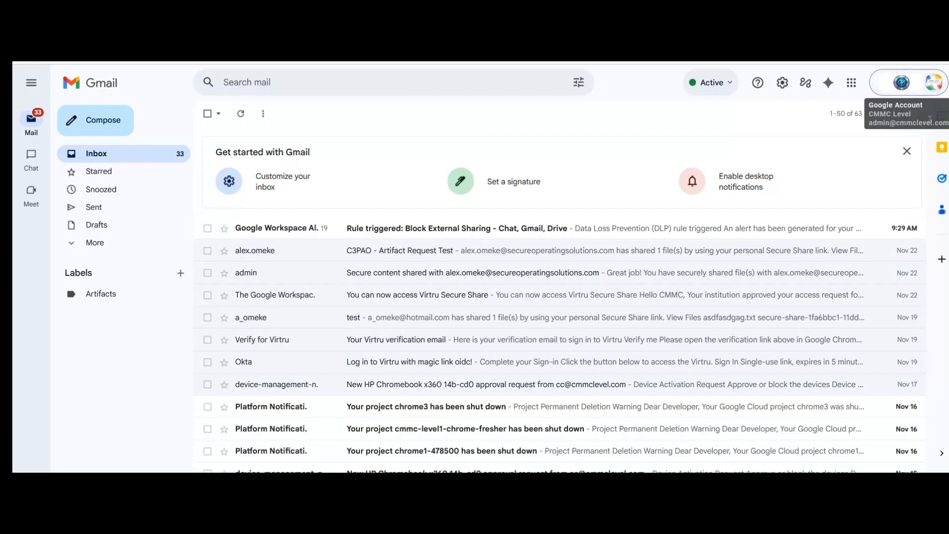
Step: Read the 'Rule triggered: Block External Sharing' email's DLP details and follow its VIEW ALERT link
{"action": "left_click", "coordinate": [414, 237]}
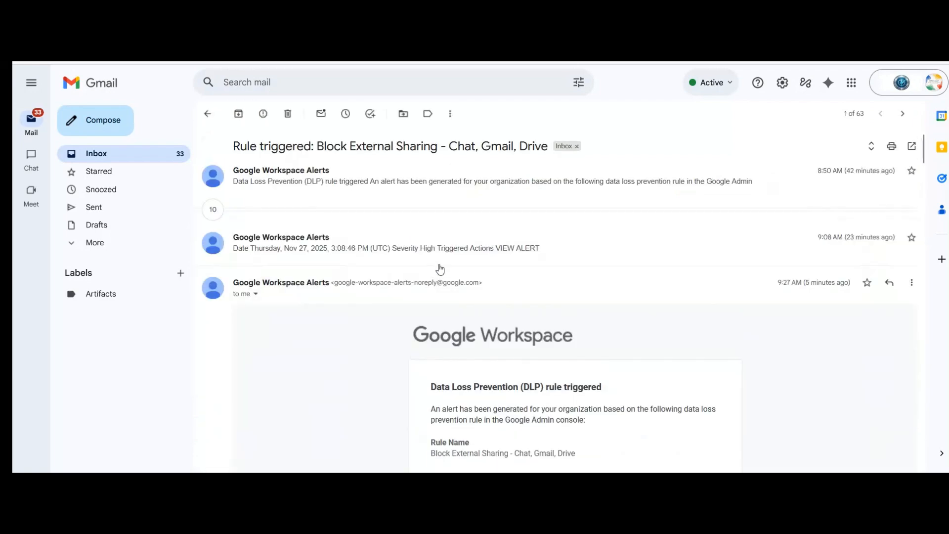
{"action": "scroll", "coordinate": [440, 269], "scroll_direction": "down", "scroll_amount": 2}
{"action": "scroll", "coordinate": [514, 281], "scroll_direction": "down", "scroll_amount": 3}
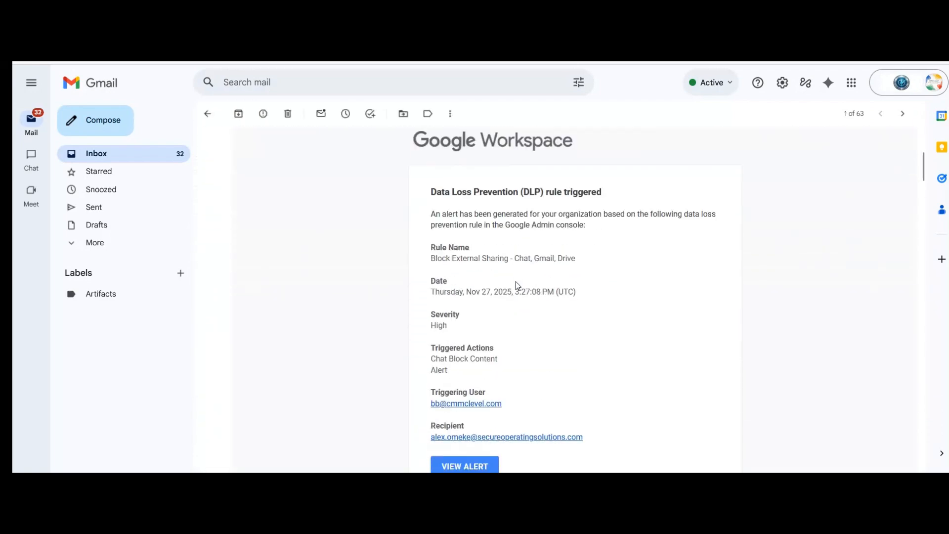
{"action": "scroll", "coordinate": [515, 280], "scroll_direction": "down", "scroll_amount": 1}
{"action": "scroll", "coordinate": [515, 281], "scroll_direction": "up", "scroll_amount": 1}
{"action": "scroll", "coordinate": [465, 369], "scroll_direction": "down", "scroll_amount": 1}
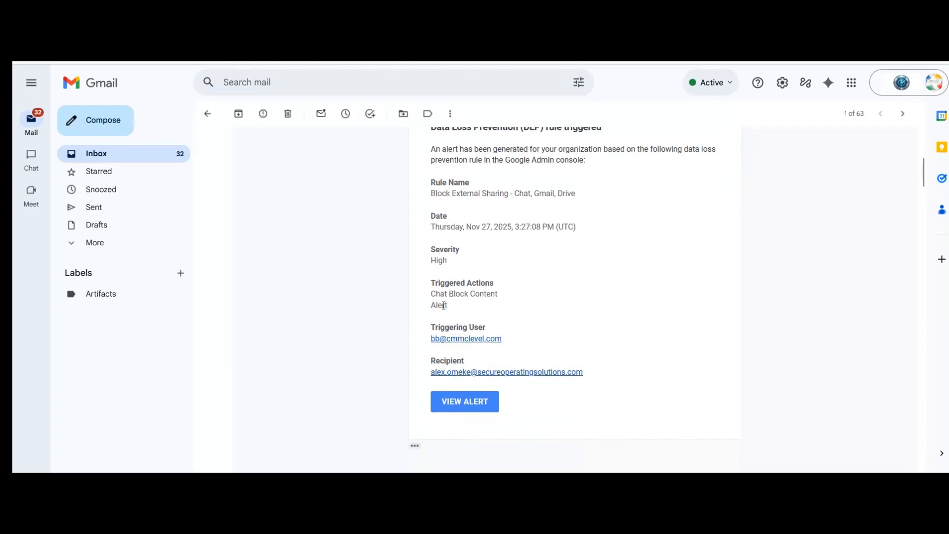
{"action": "left_click", "coordinate": [464, 403]}
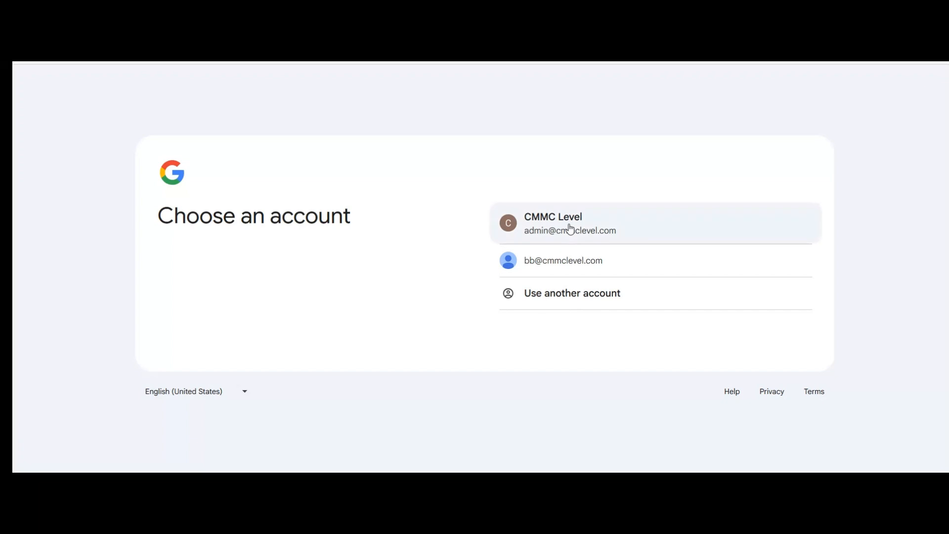
Step: Sign in with the administrator account's password and decline Chrome's offer to save it
{"action": "left_click", "coordinate": [570, 228]}
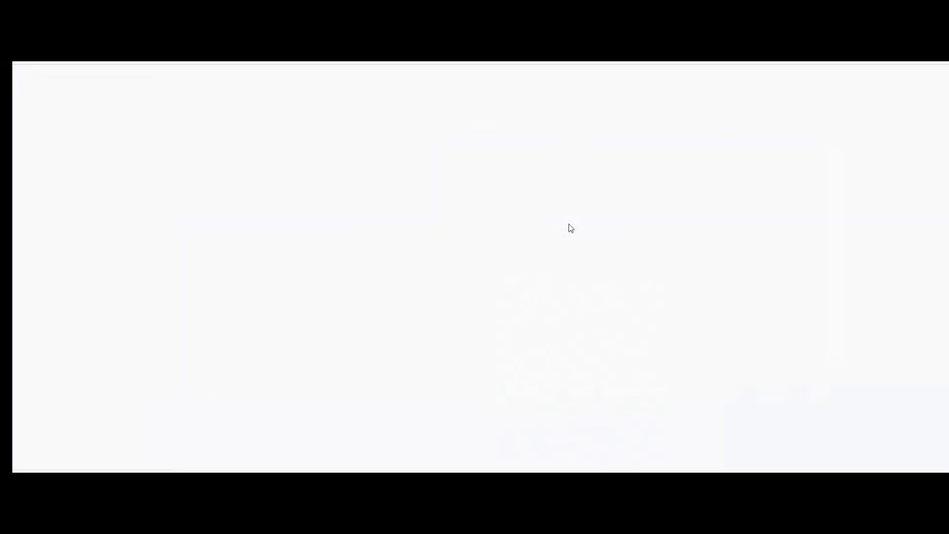
{"action": "left_click", "coordinate": [476, 226]}
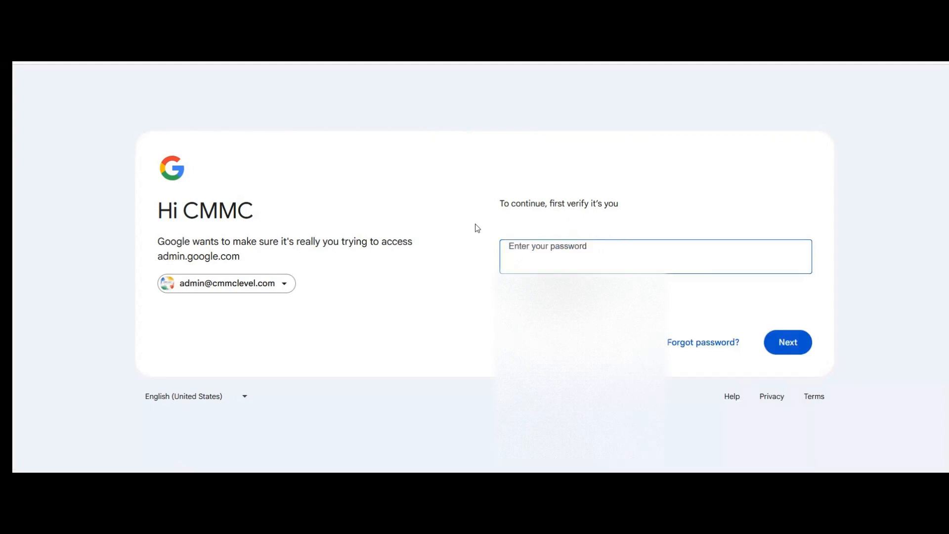
{"action": "left_click", "coordinate": [548, 252]}
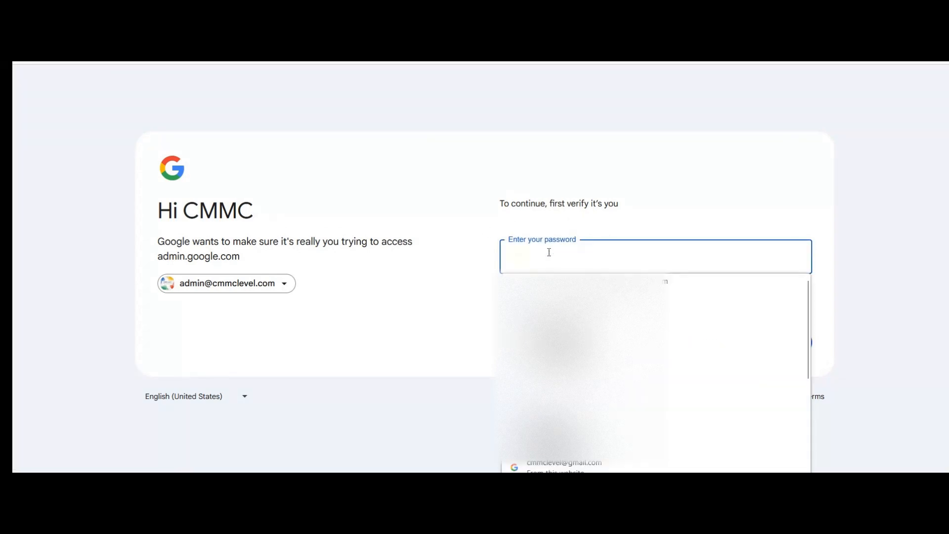
{"action": "type", "text": "*********"}
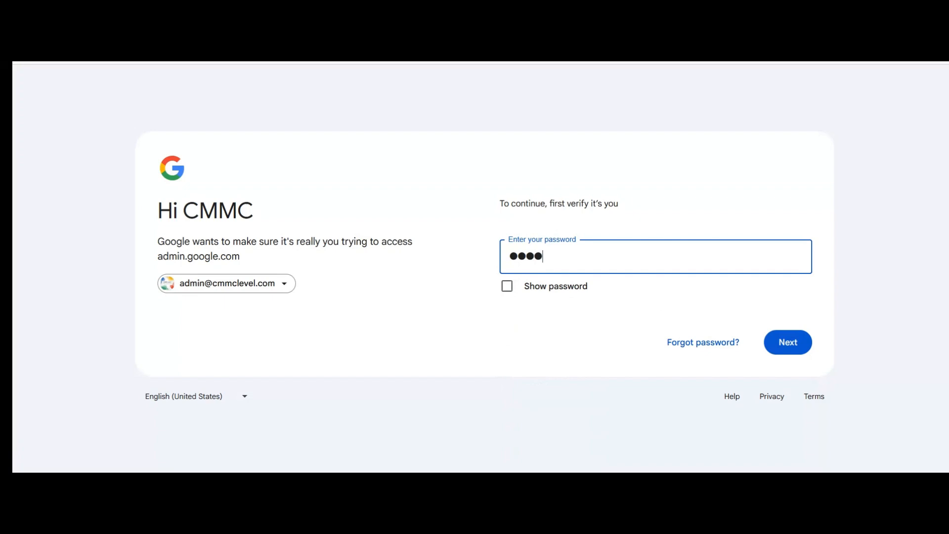
{"action": "type", "text": "***"}
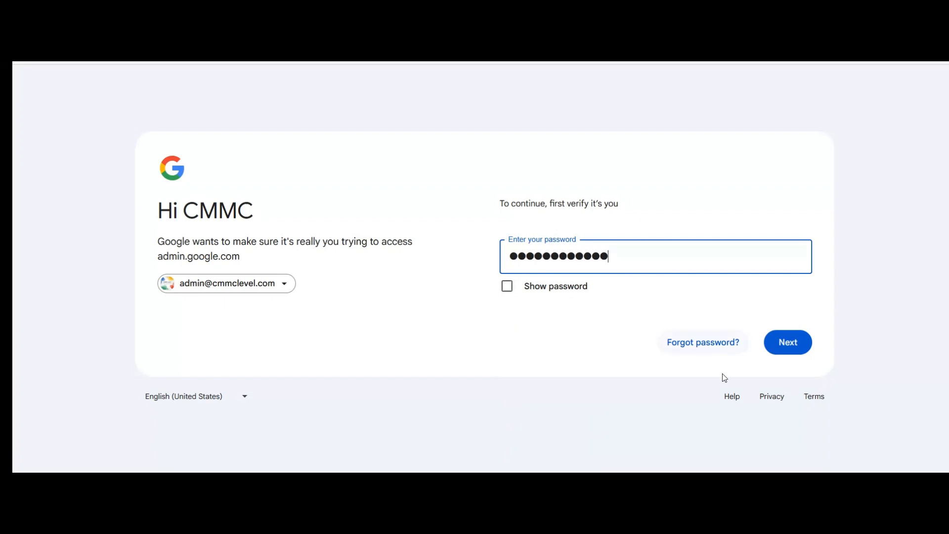
{"action": "left_click", "coordinate": [784, 353]}
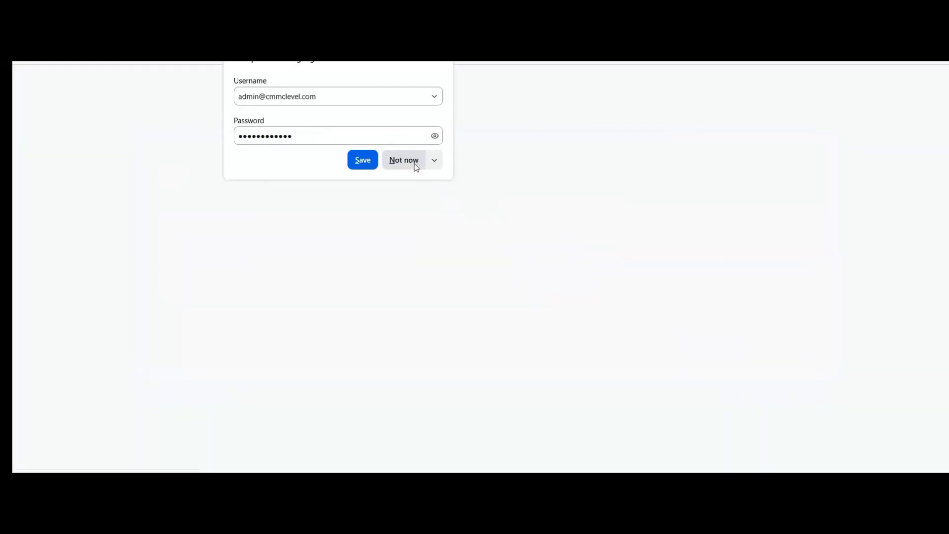
{"action": "left_click", "coordinate": [415, 163]}
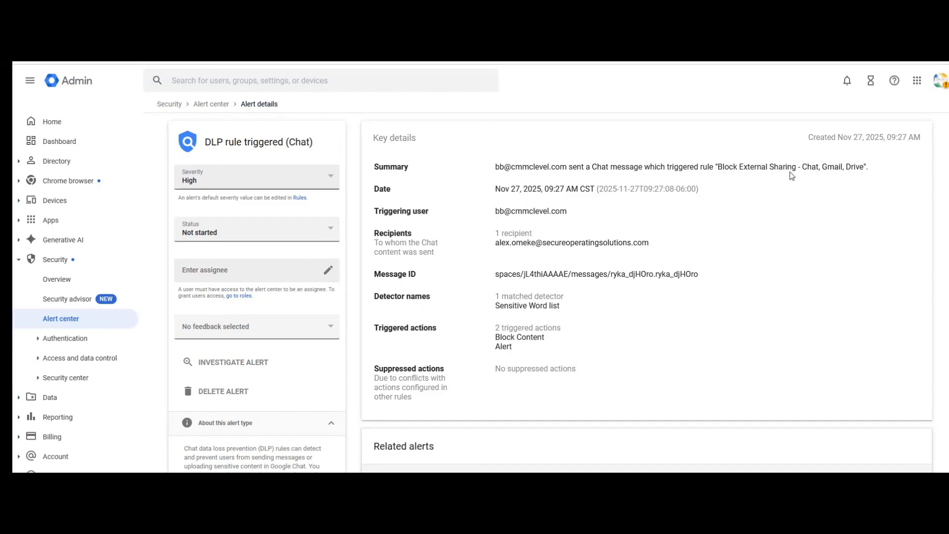
Step: Review the Chat DLP alert's related alerts and alert history, including the comment box
{"action": "scroll", "coordinate": [583, 285], "scroll_direction": "down", "scroll_amount": 1}
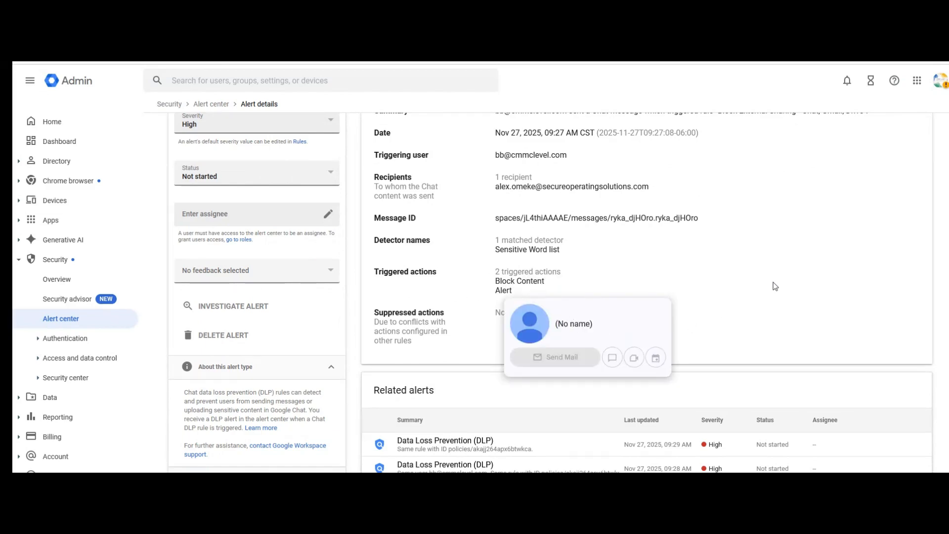
{"action": "scroll", "coordinate": [547, 315], "scroll_direction": "down", "scroll_amount": 1}
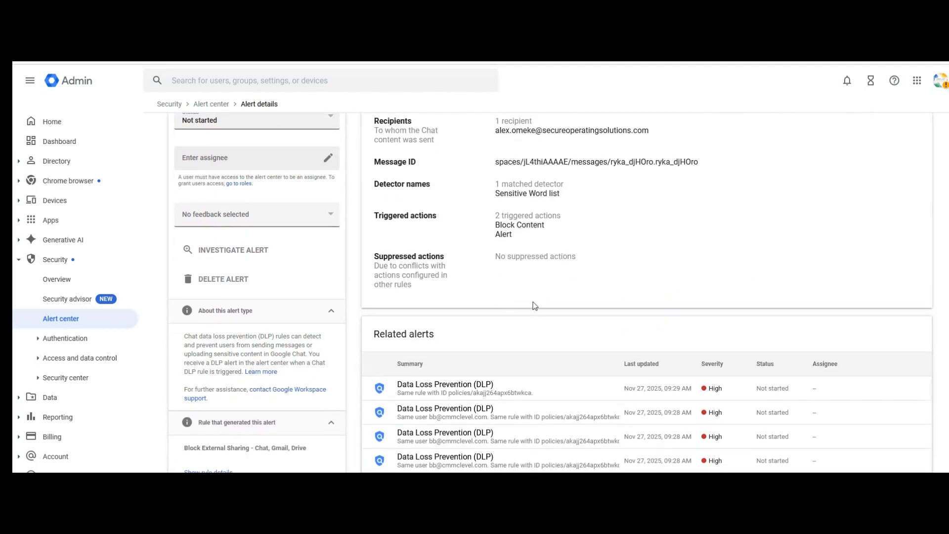
{"action": "scroll", "coordinate": [536, 306], "scroll_direction": "down", "scroll_amount": 2}
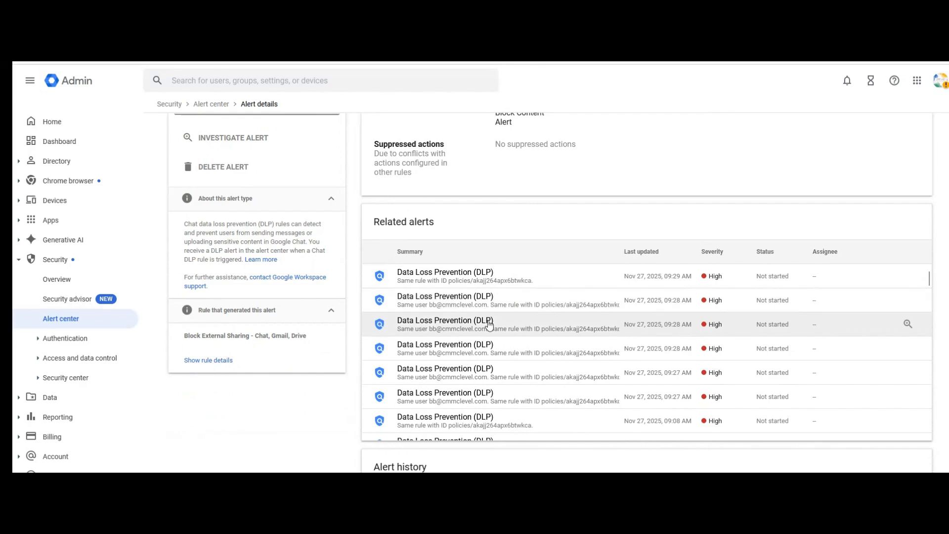
{"action": "scroll", "coordinate": [672, 400], "scroll_direction": "down", "scroll_amount": 3}
{"action": "scroll", "coordinate": [672, 399], "scroll_direction": "down", "scroll_amount": 2}
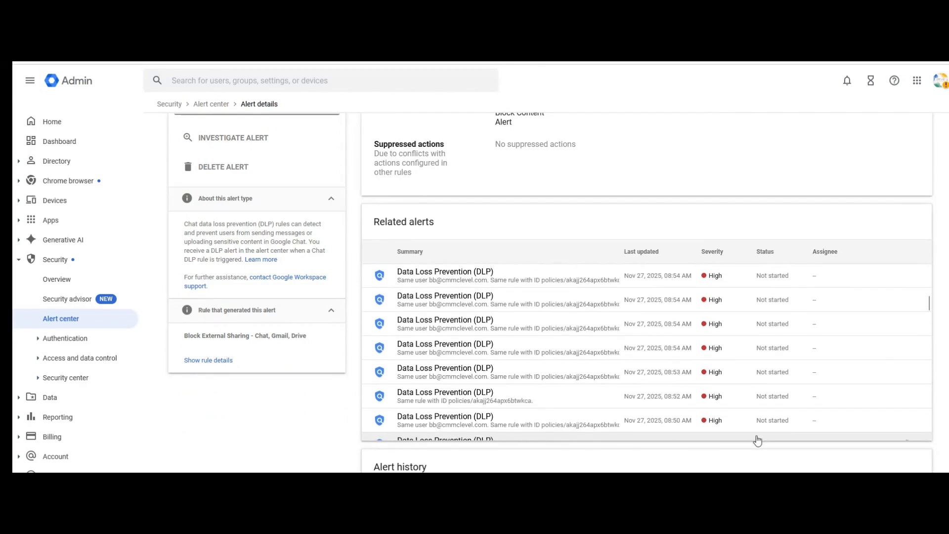
{"action": "scroll", "coordinate": [905, 447], "scroll_direction": "down", "scroll_amount": 3}
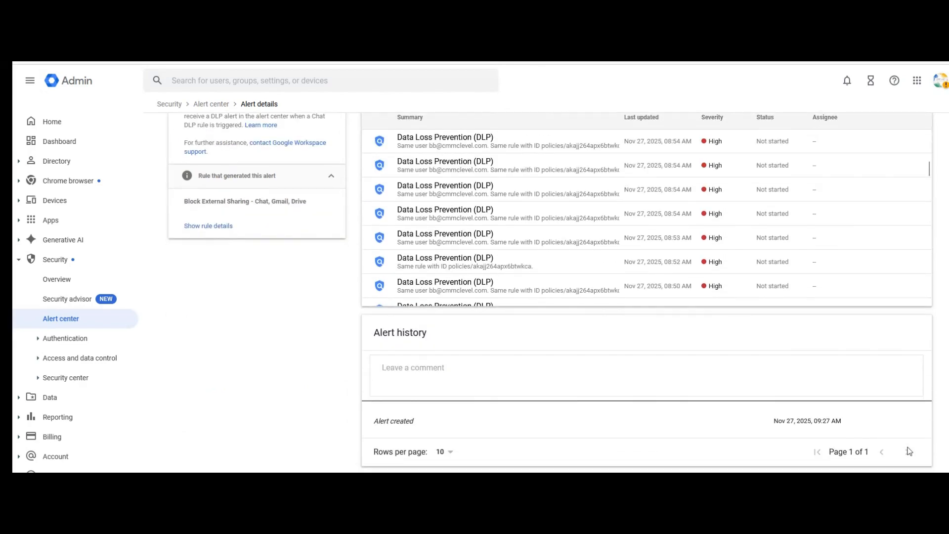
{"action": "left_click", "coordinate": [563, 376]}
{"action": "scroll", "coordinate": [307, 373], "scroll_direction": "up", "scroll_amount": 5}
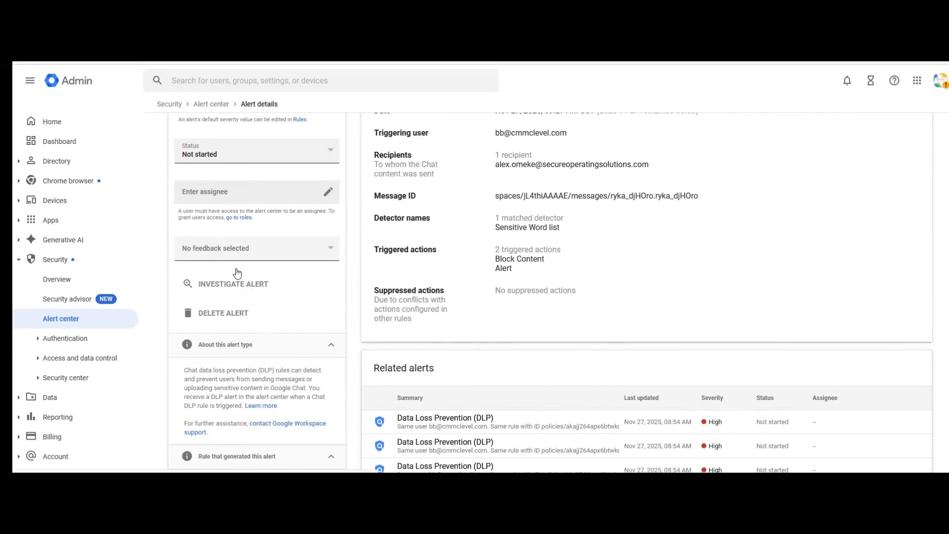
{"action": "scroll", "coordinate": [240, 182], "scroll_direction": "up", "scroll_amount": 1}
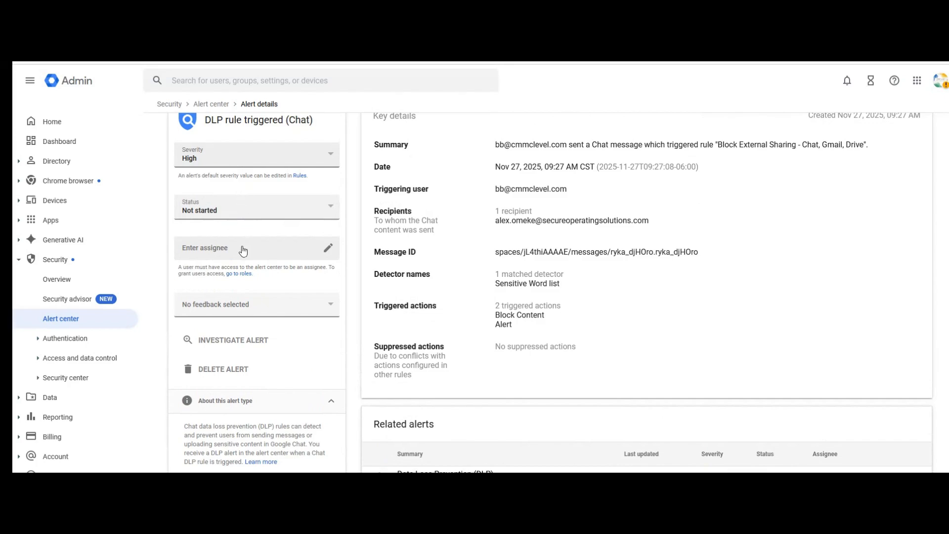
Step: Inspect the alert's assignee and status options unchanged, then return to the Block External Sharing rule page
{"action": "left_click", "coordinate": [265, 255]}
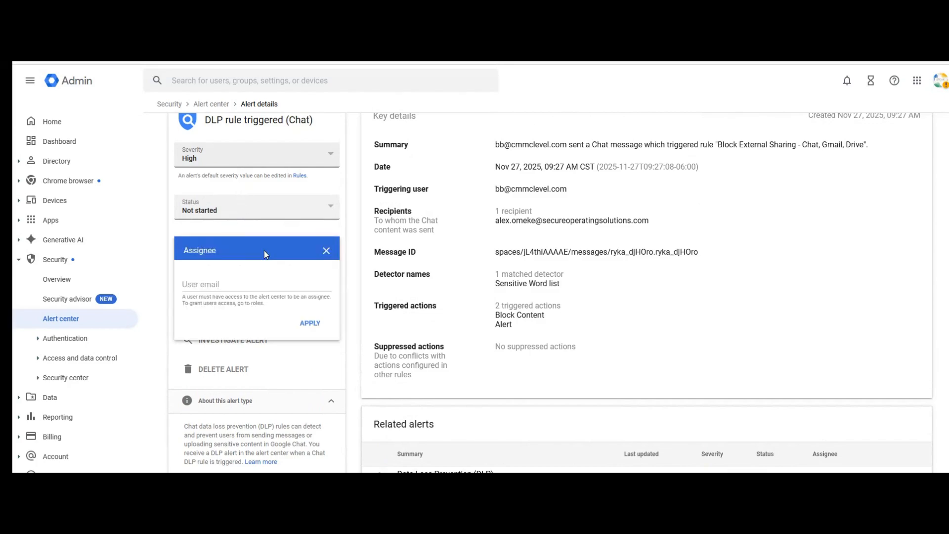
{"action": "left_click", "coordinate": [269, 204]}
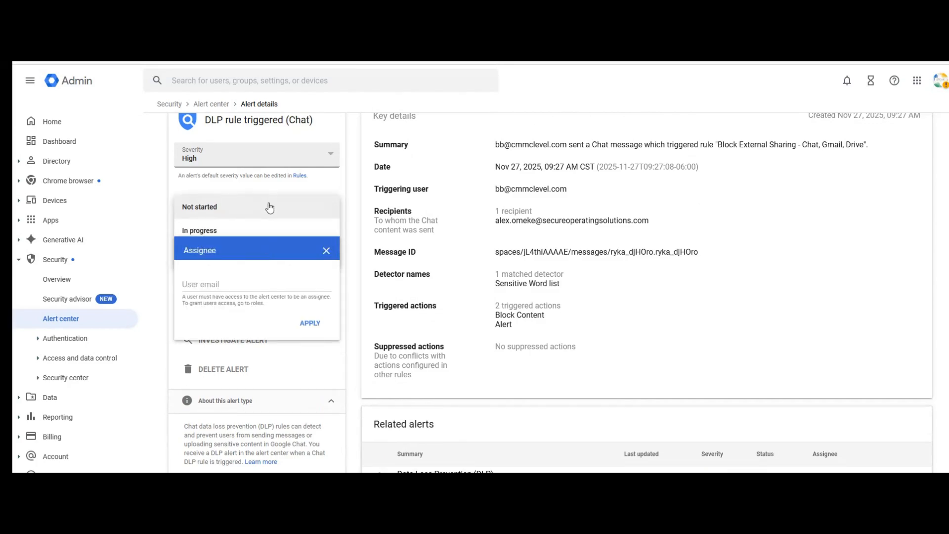
{"action": "left_click", "coordinate": [329, 256]}
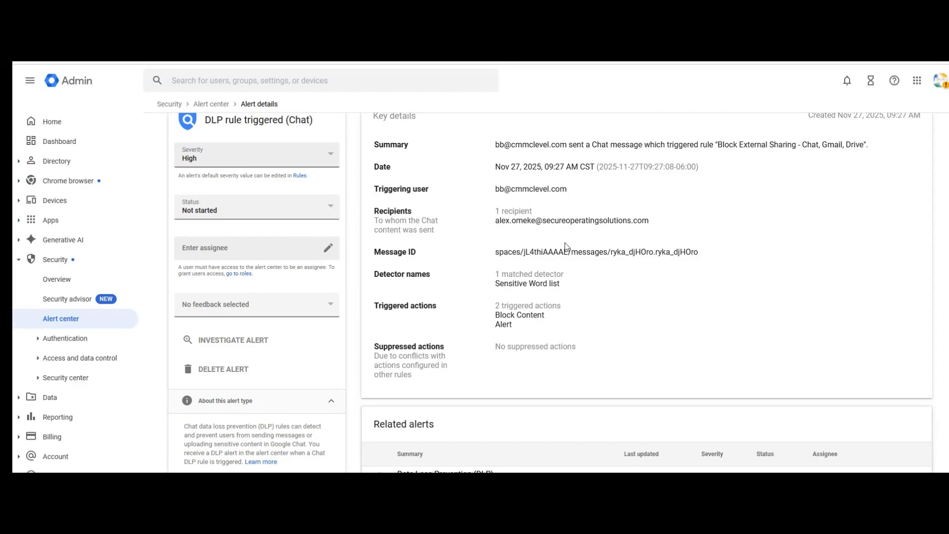
{"action": "scroll", "coordinate": [568, 257], "scroll_direction": "up", "scroll_amount": 1}
{"action": "scroll", "coordinate": [568, 257], "scroll_direction": "up", "scroll_amount": 1}
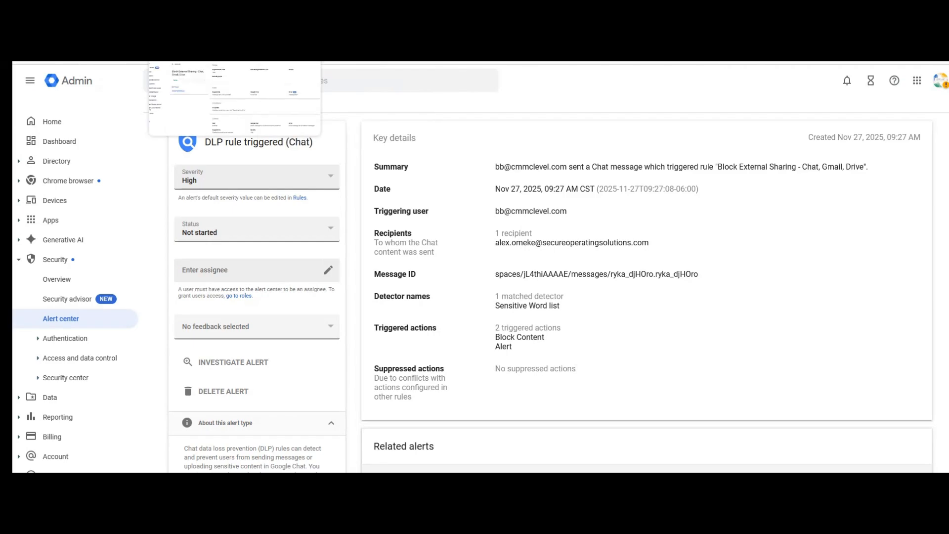
{"action": "left_click", "coordinate": [207, 62]}
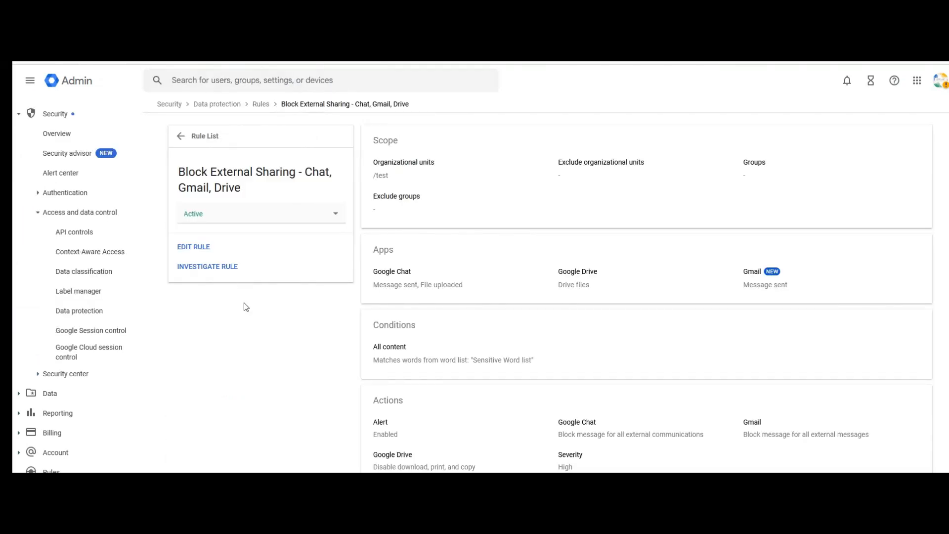